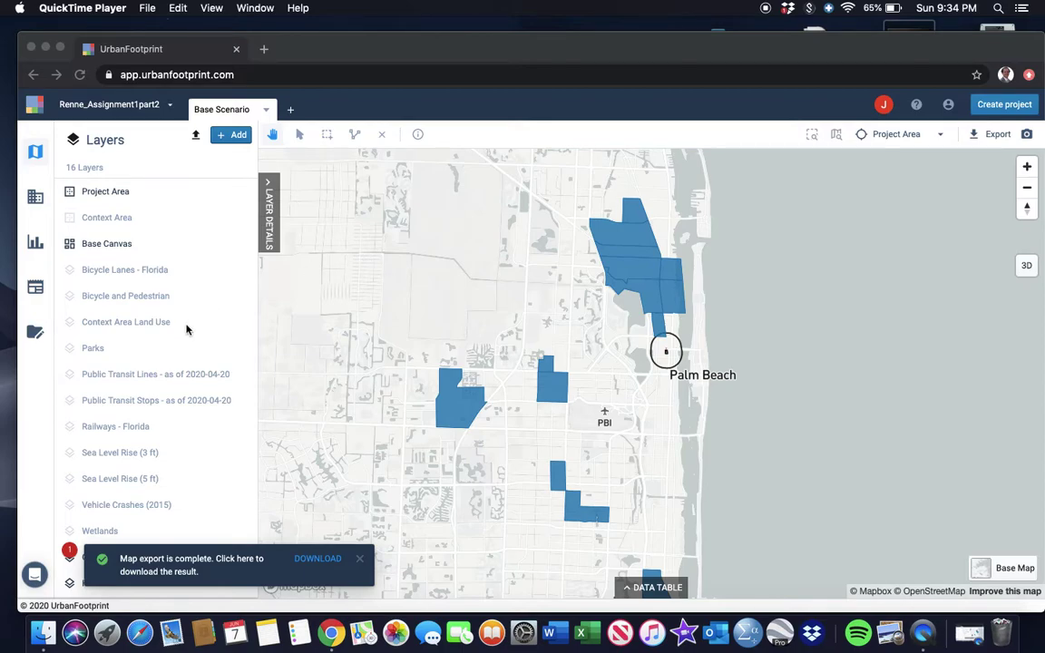
Step: Dismiss the map export notice and hide the Opportunity Zones layer
click(361, 564)
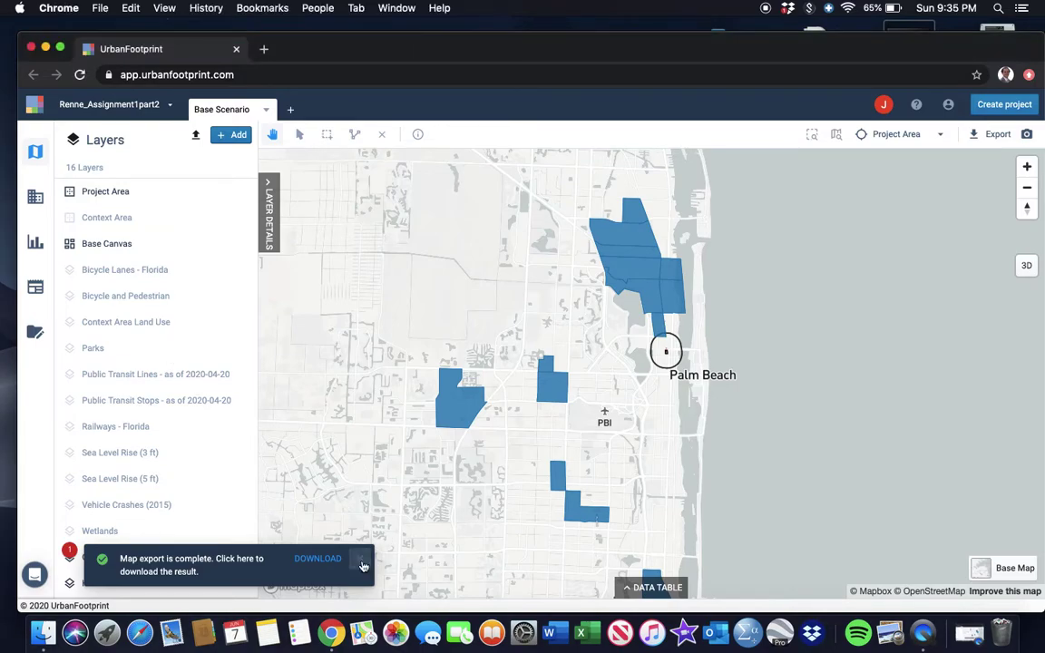
click(361, 561)
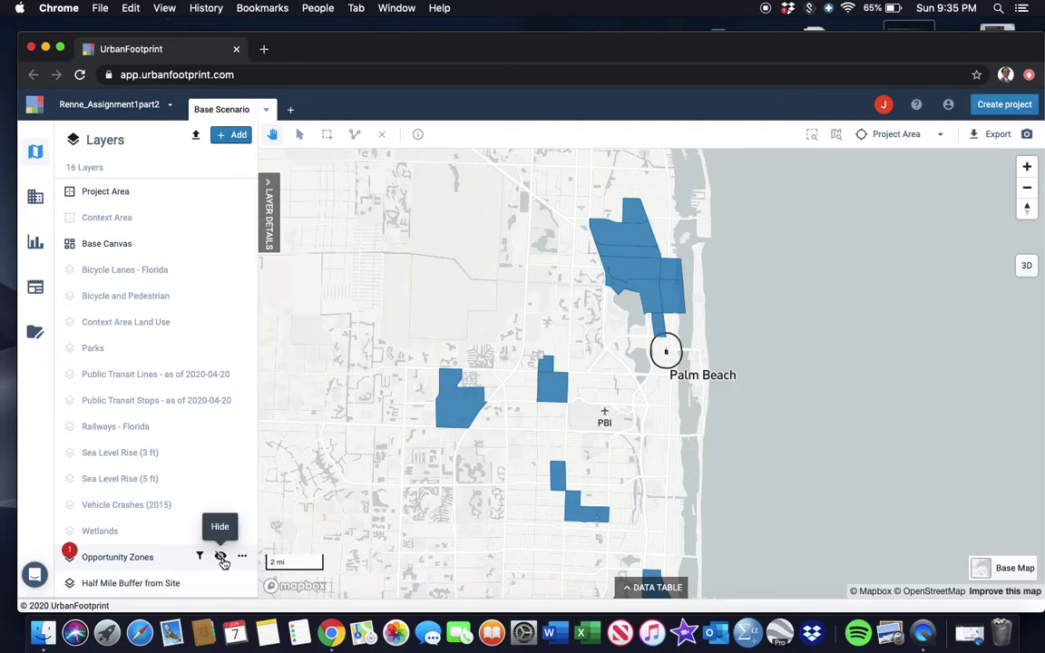
click(222, 559)
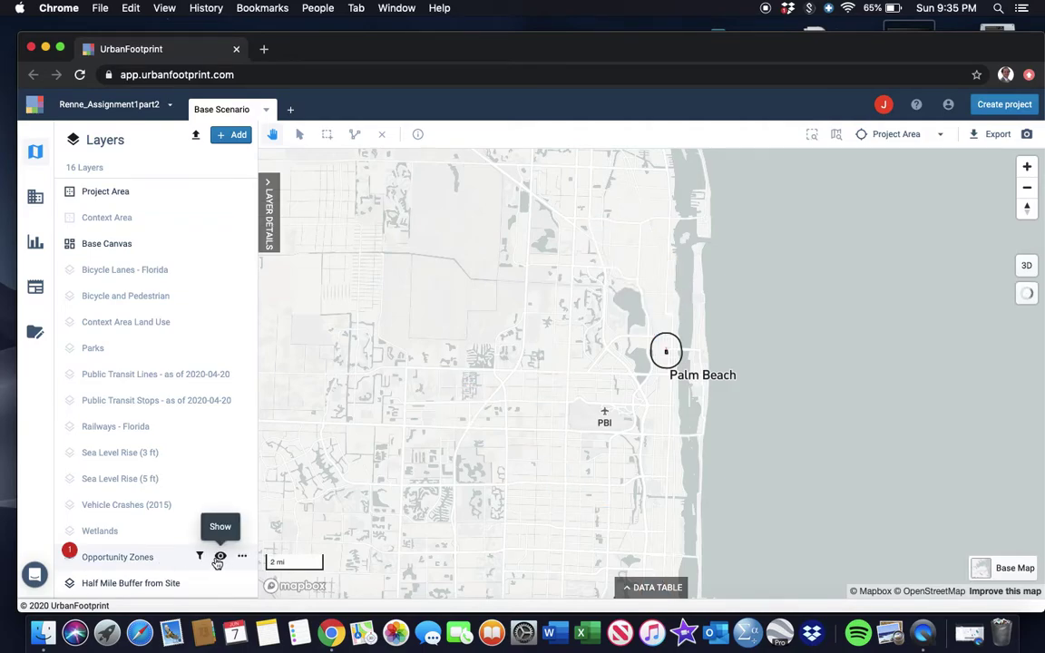
Step: Zoom in on the West Palm Beach site parcel and hide the Half Mile Buffer from Site layer
double_click(672, 361)
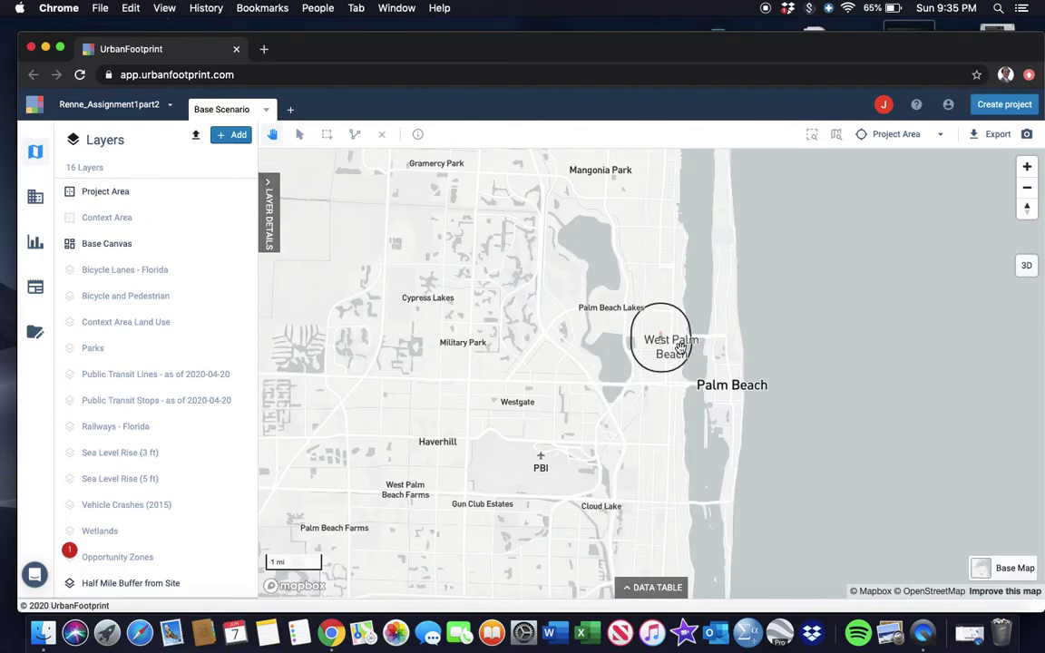
double_click(682, 342)
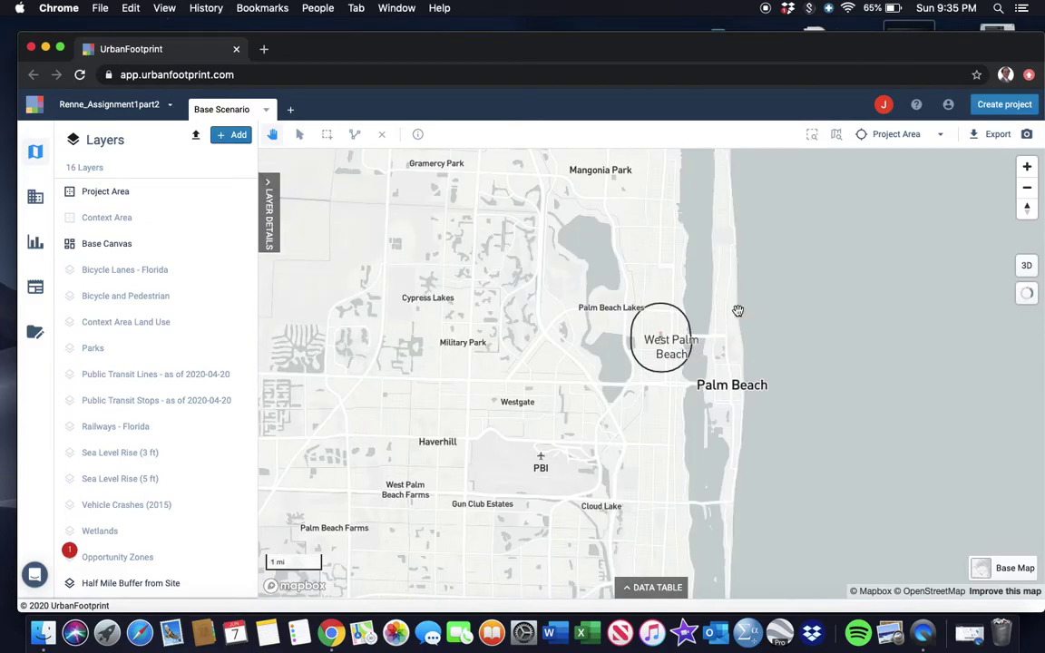
double_click(738, 312)
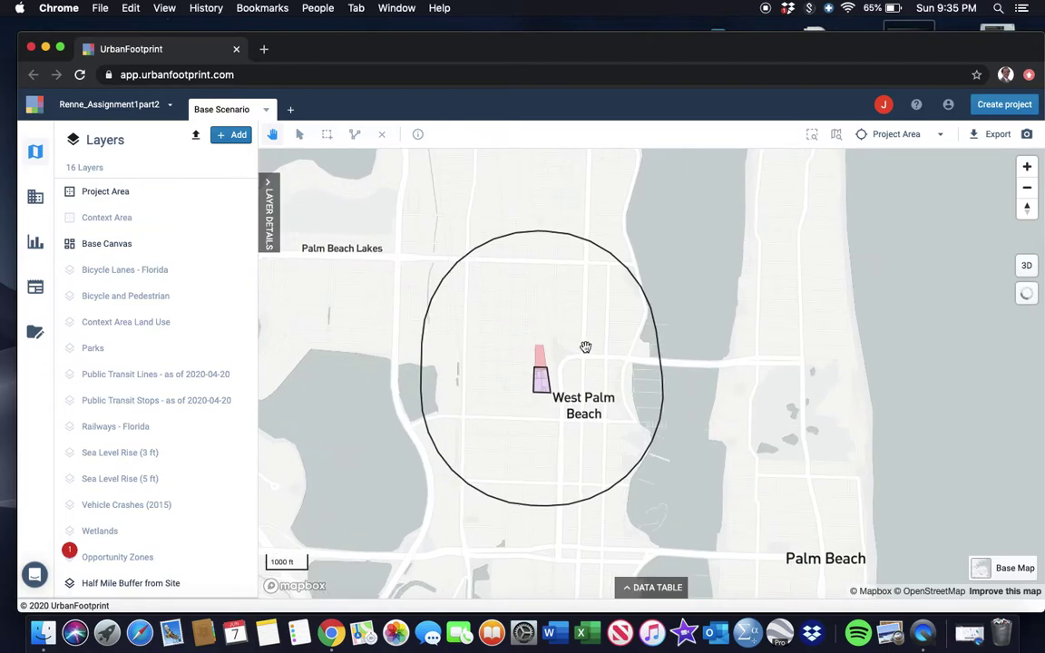
double_click(559, 361)
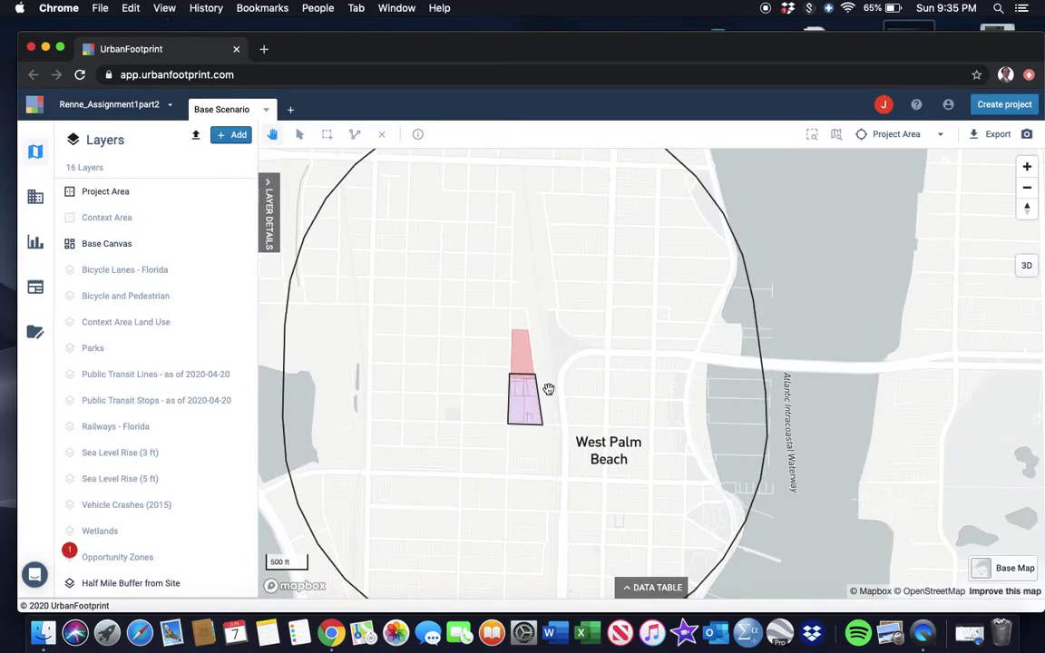
double_click(548, 391)
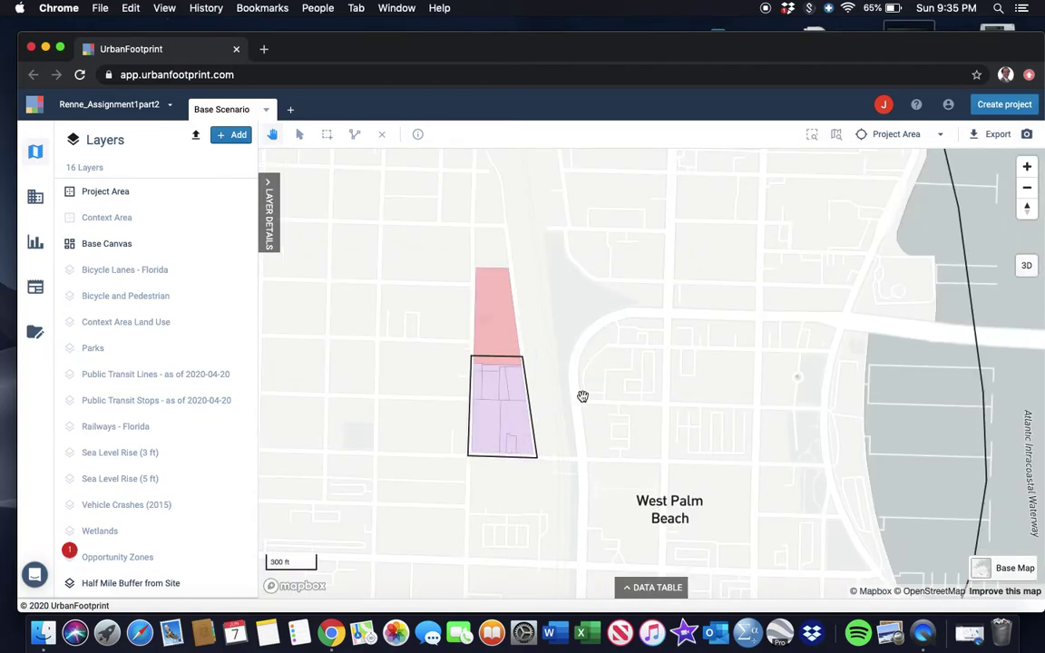
drag(583, 396, 653, 356)
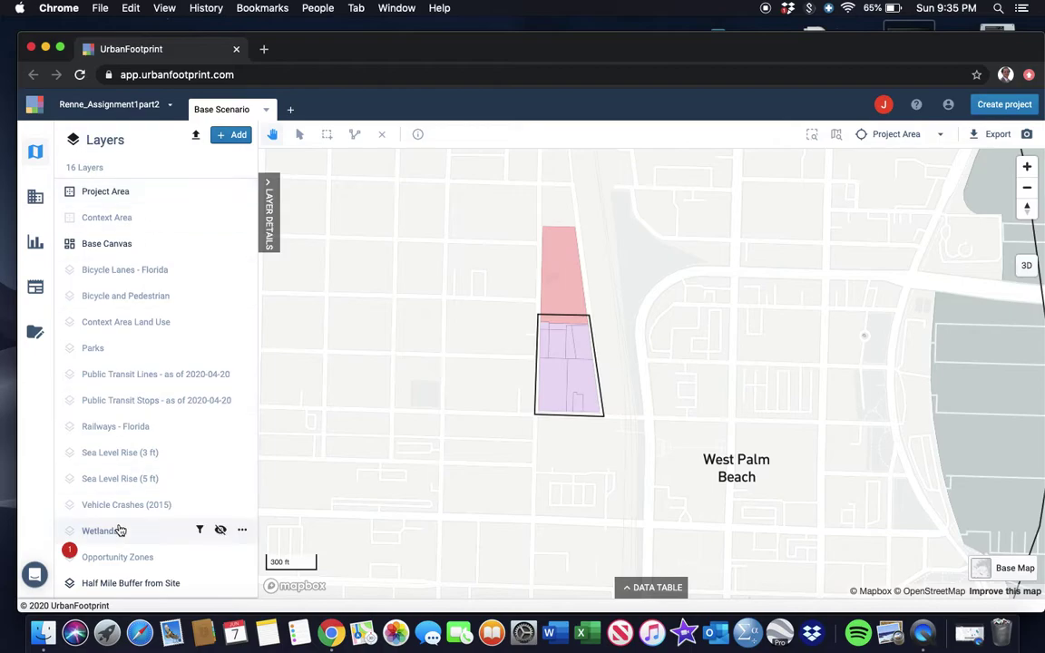
click(220, 583)
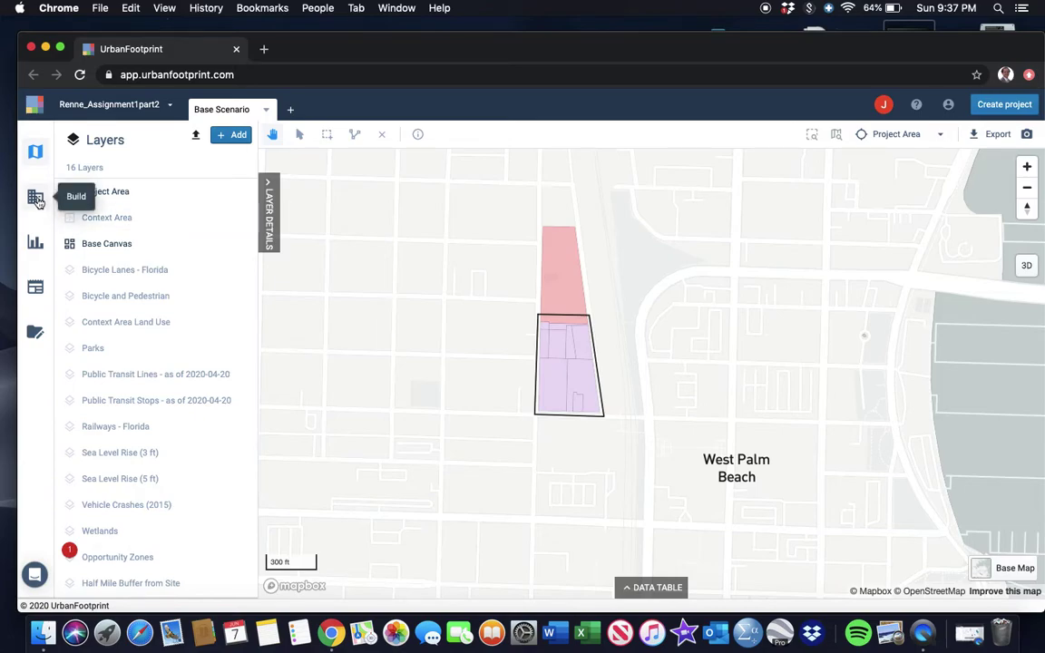
click(36, 201)
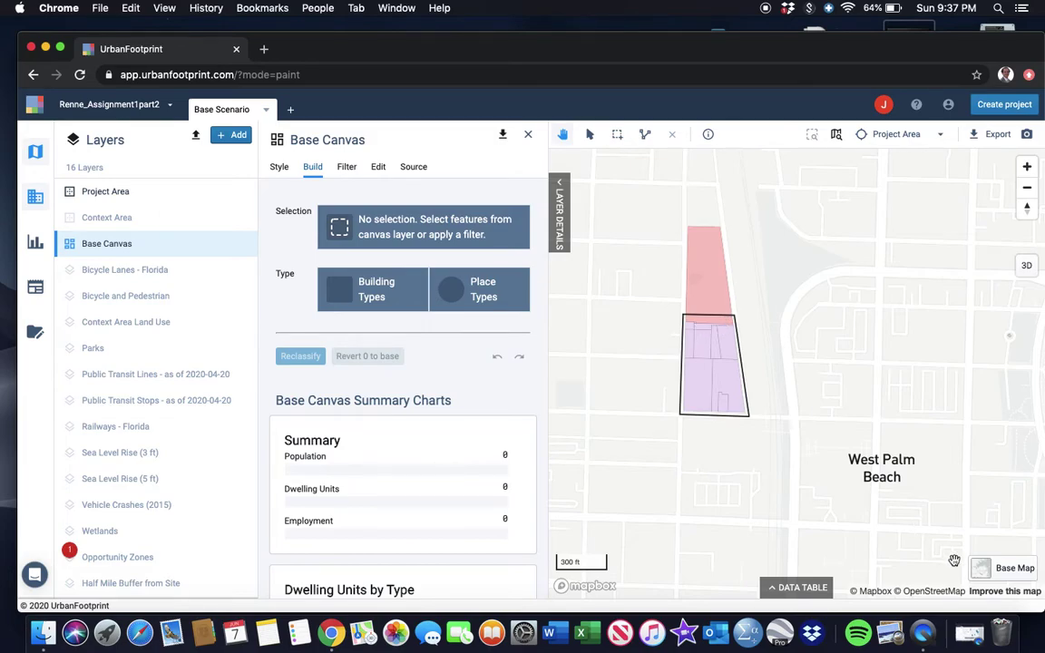
Step: Change the base map style to Satellite imagery
click(983, 572)
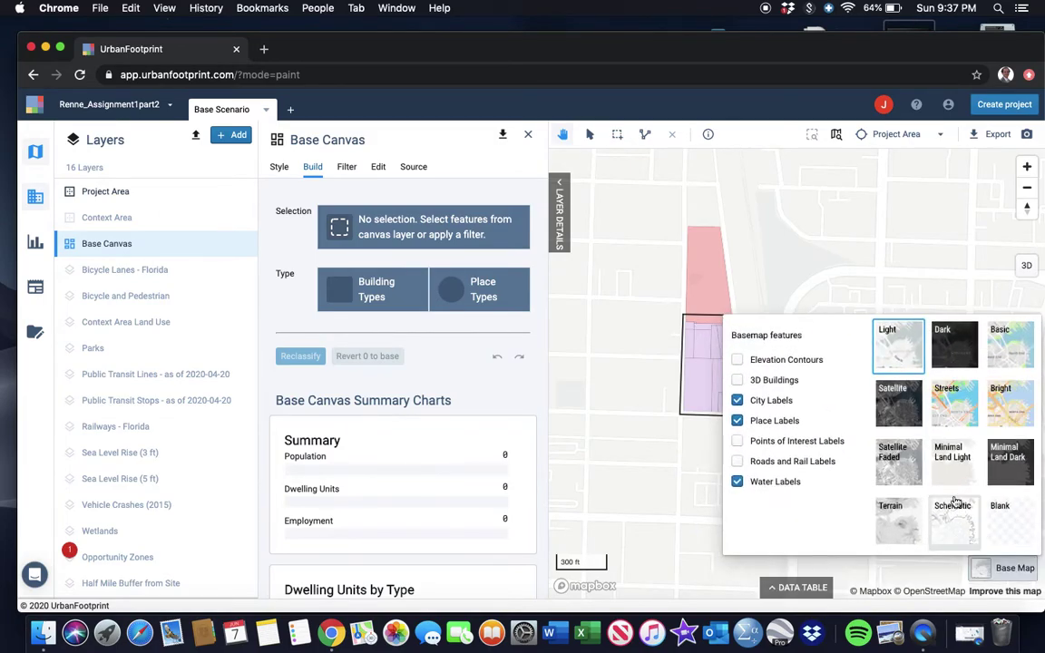
click(911, 419)
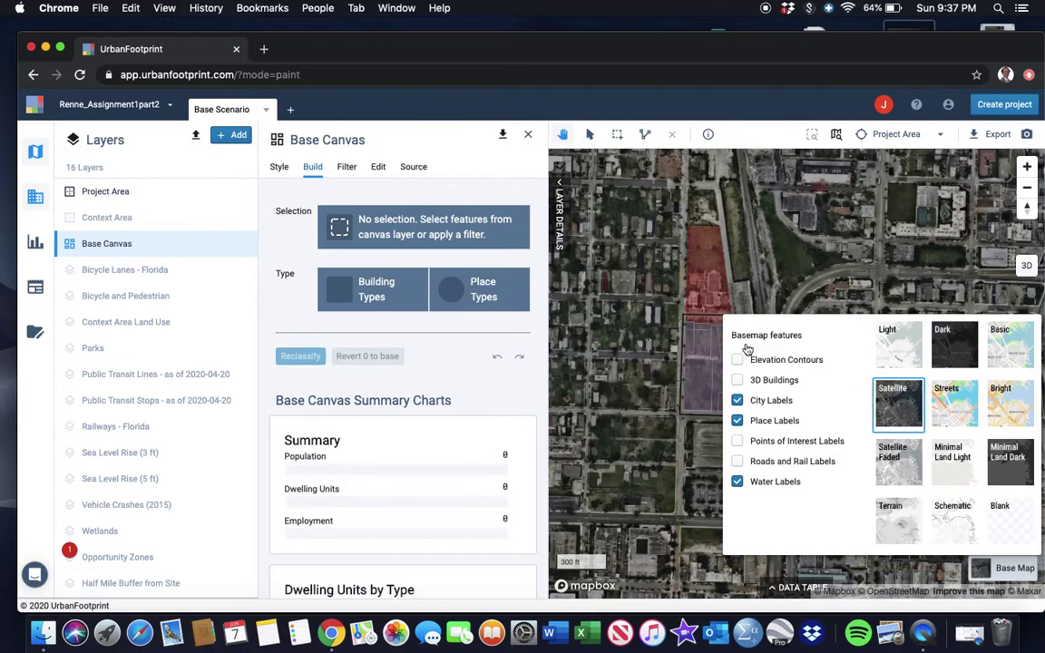
click(574, 339)
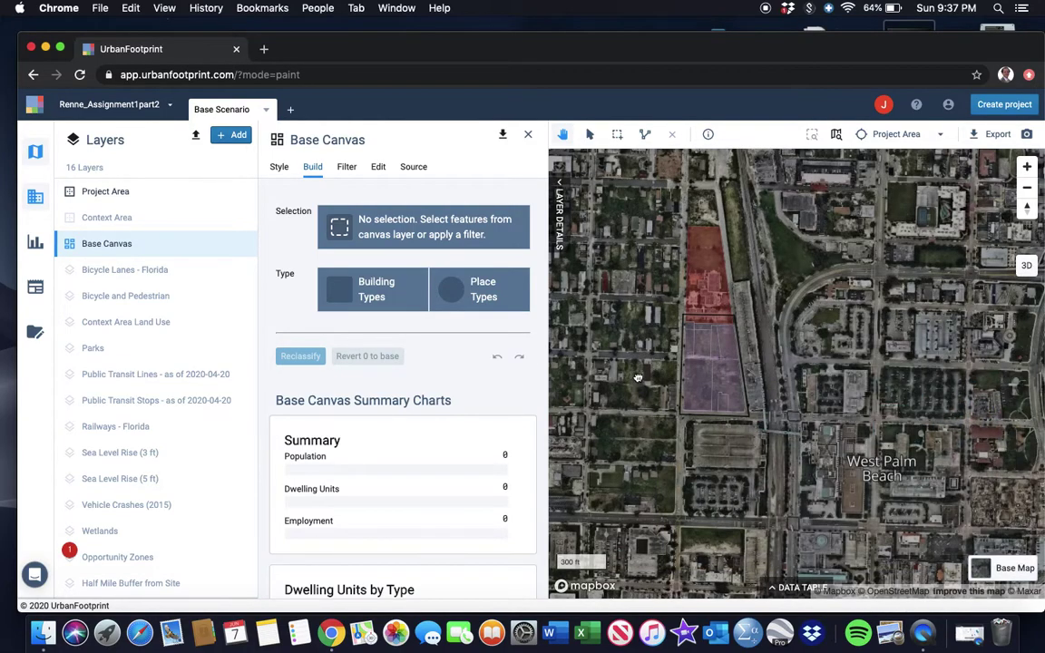
Step: Zoom in two levels to the 100 ft scale and centre the vacant parcels on the map
click(617, 136)
click(1027, 168)
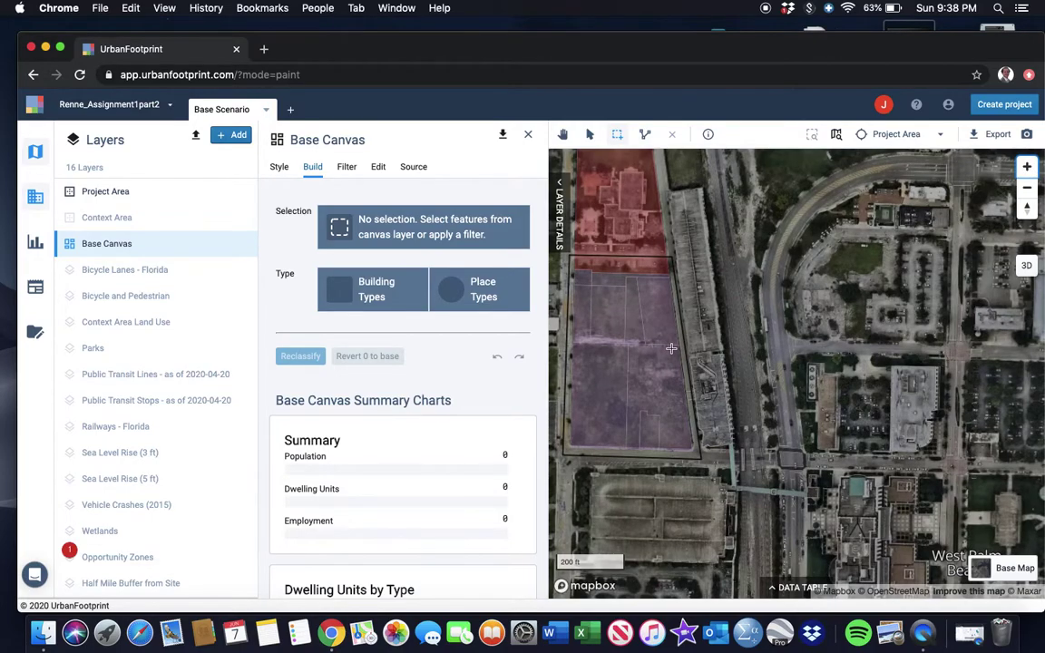
click(562, 135)
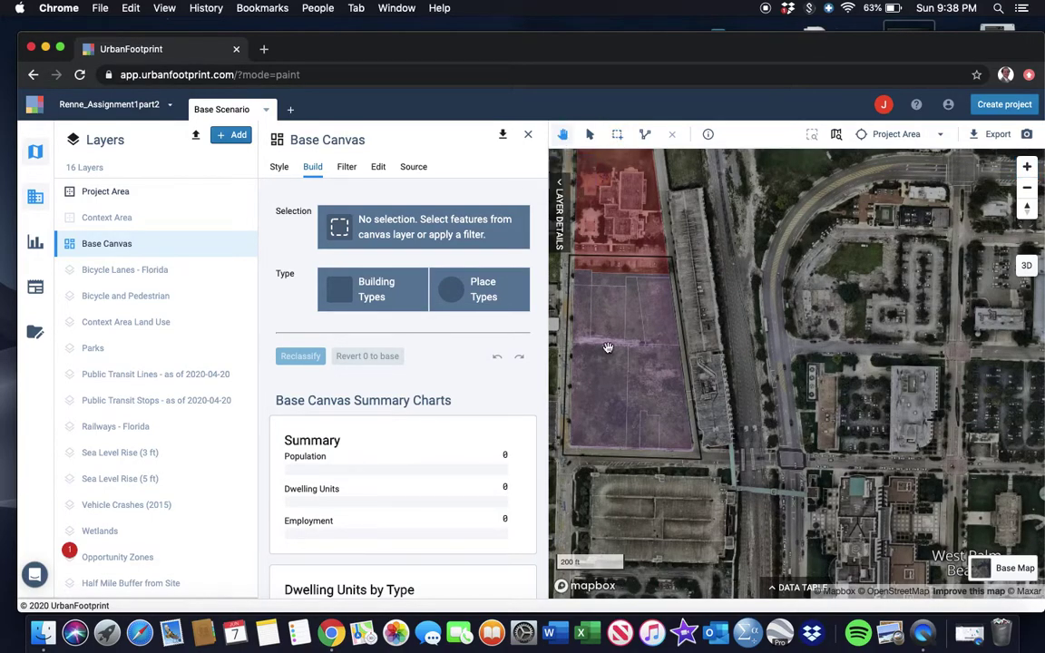
drag(610, 348, 696, 356)
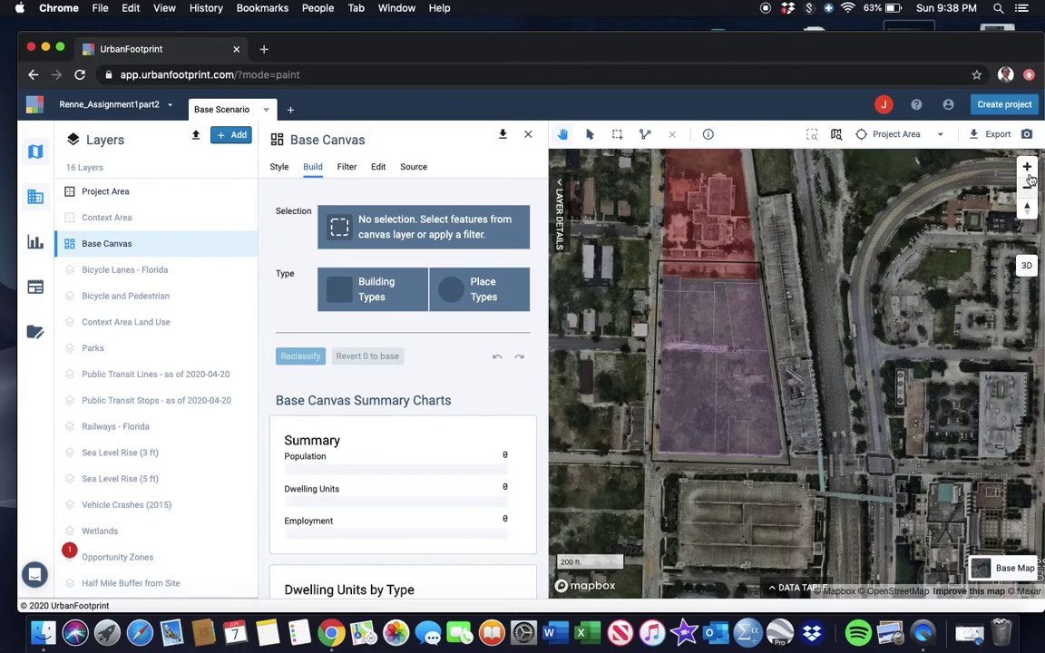
click(1028, 169)
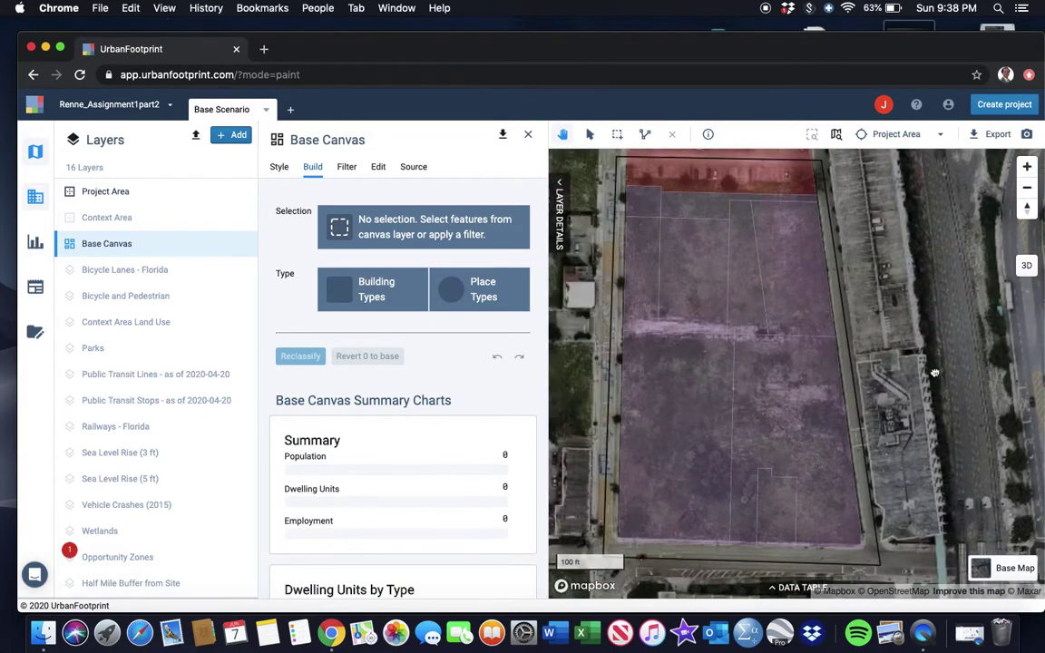
scroll(935, 372, left, 3)
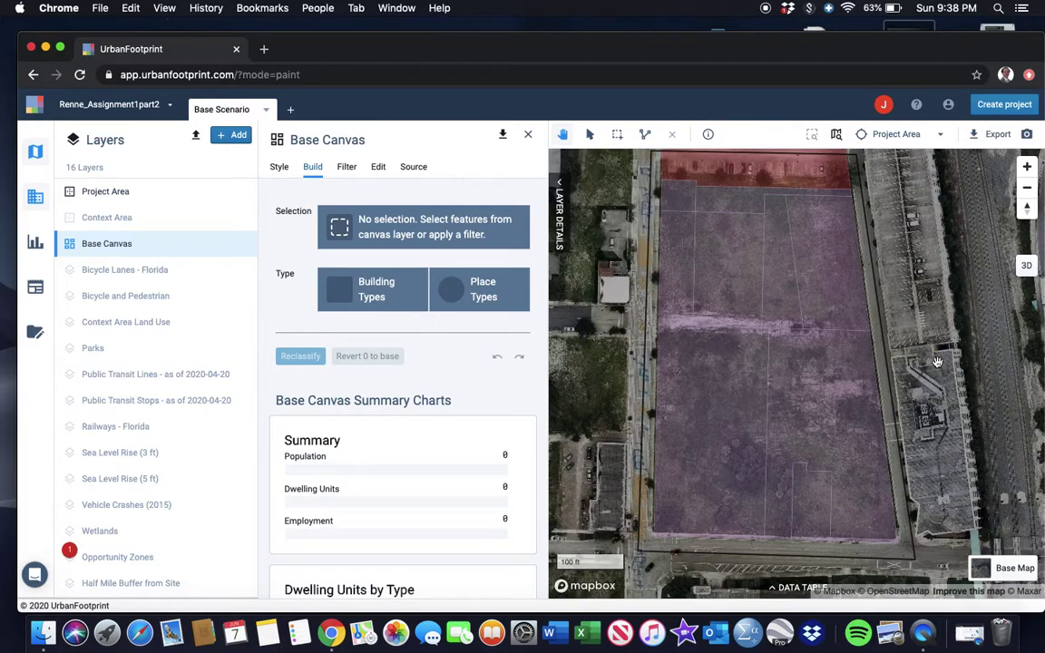
Step: Pick vacant parcels one at a time with the Point tool until 9 of 10 (3.69 acres) are selected
click(590, 136)
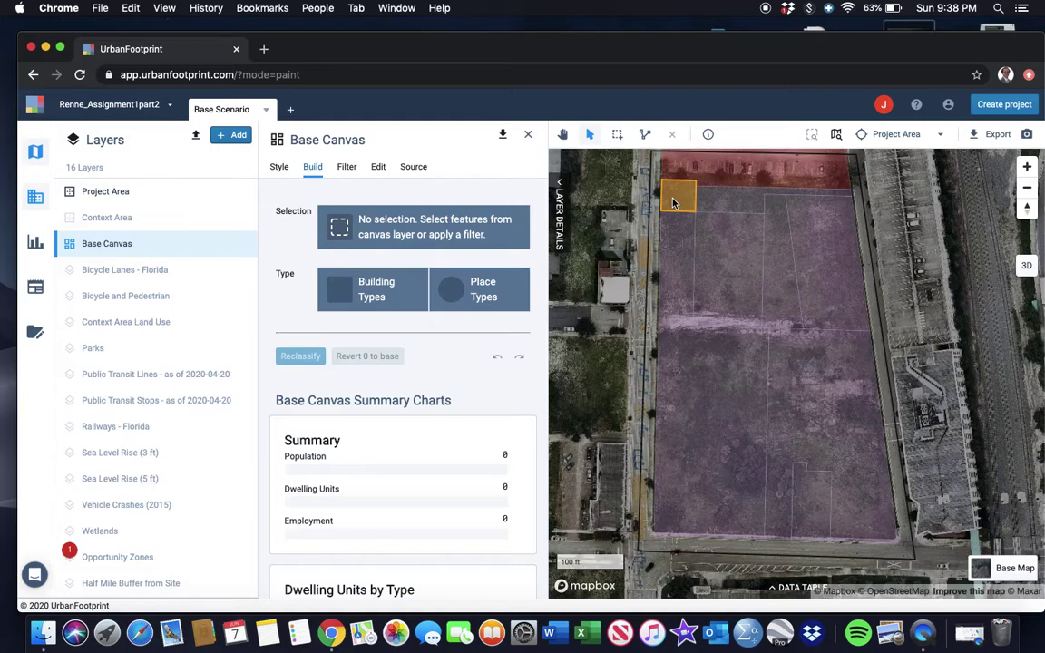
click(673, 203)
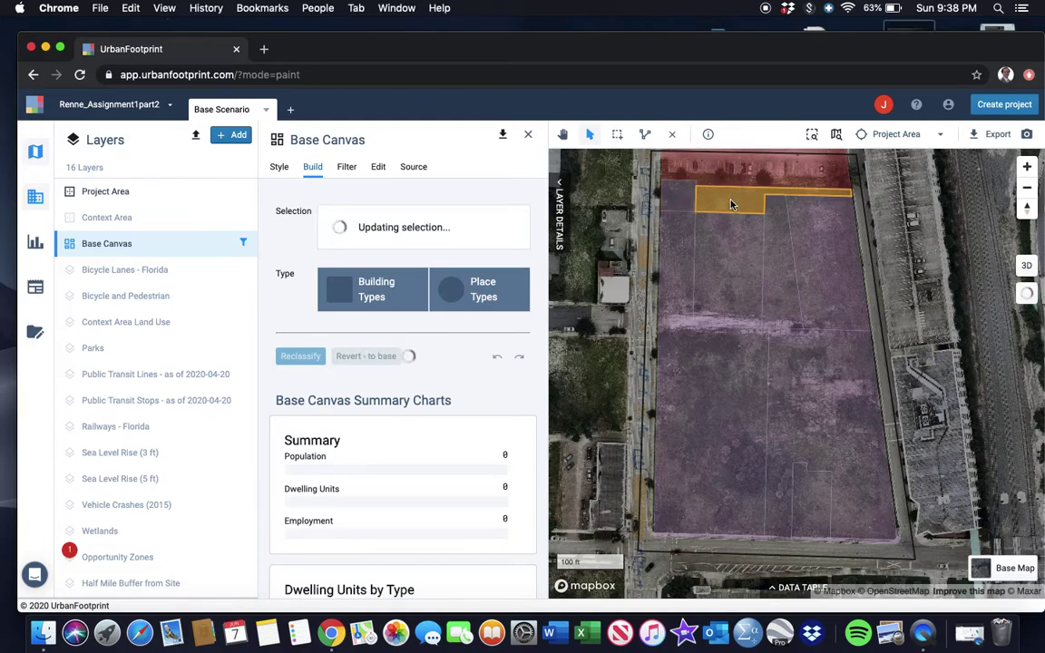
click(701, 236)
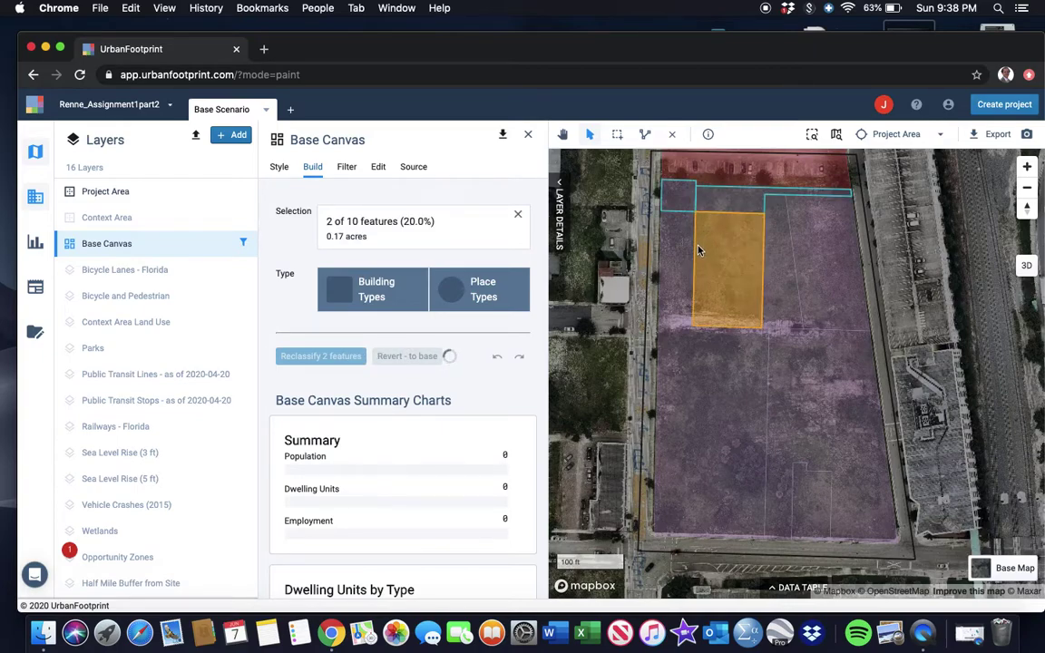
click(819, 234)
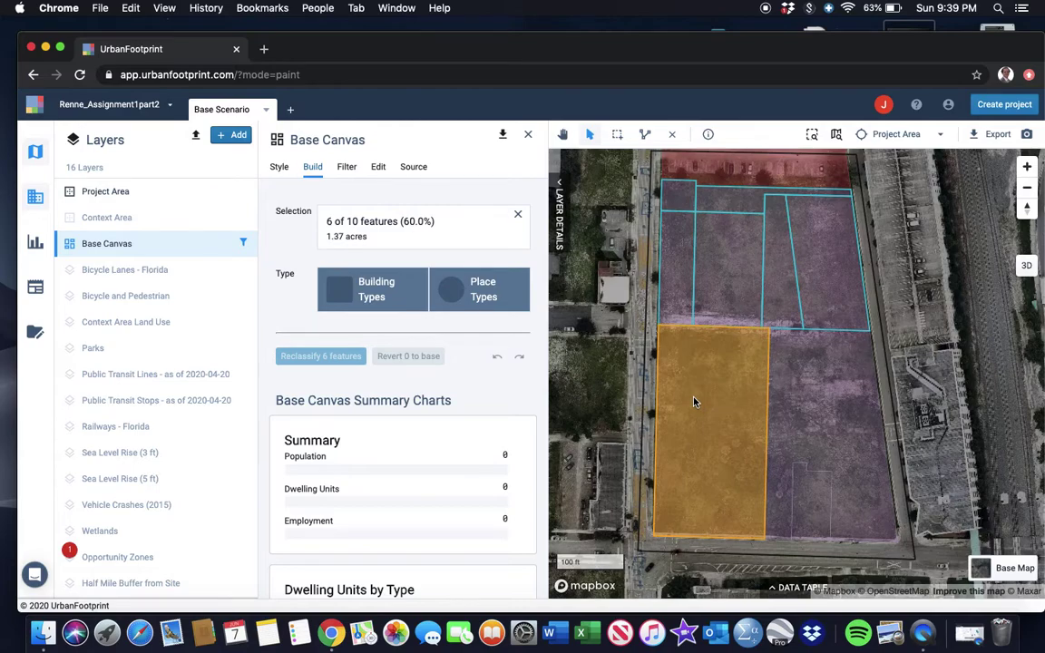
click(696, 405)
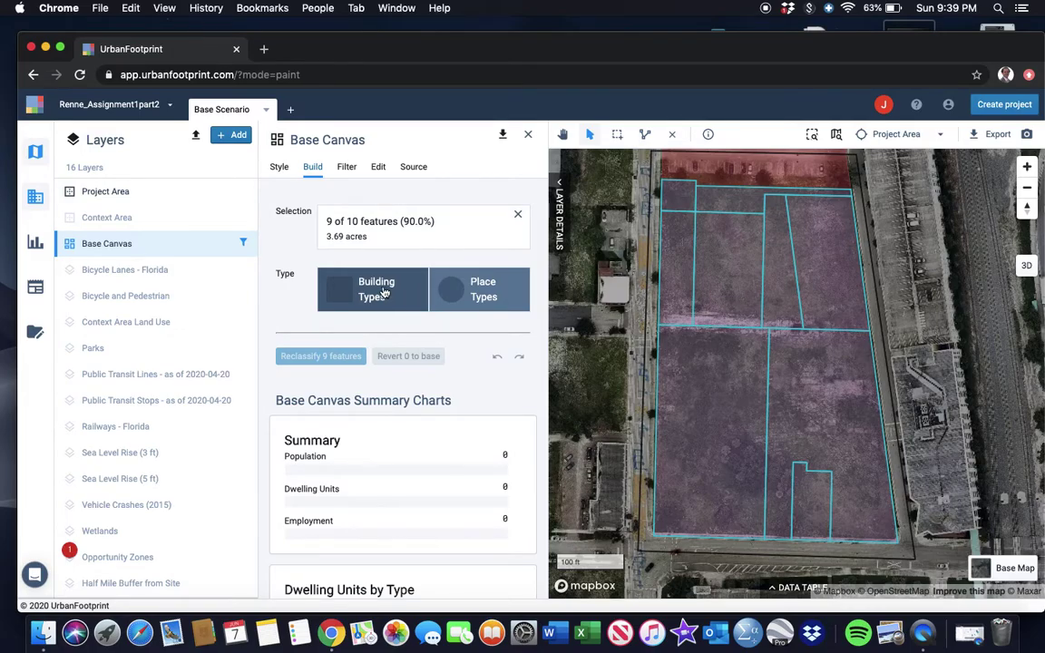
Step: Browse the Building Types list up to Mixed use, then cancel without assigning one
click(384, 292)
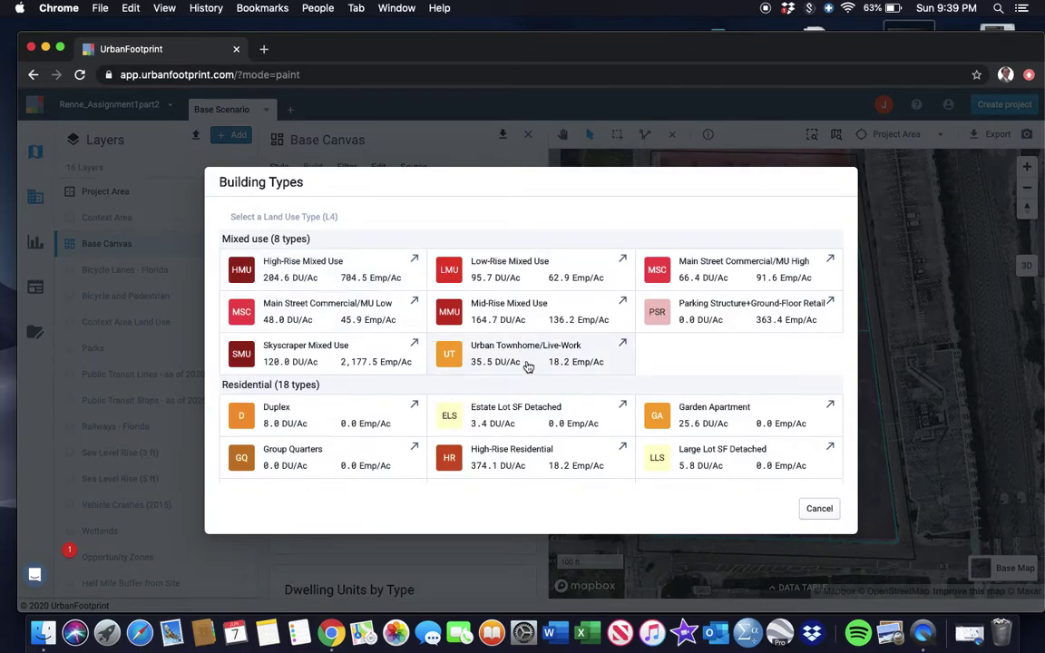
scroll(526, 366, down, 1)
scroll(526, 366, up, 1)
scroll(528, 366, down, 6)
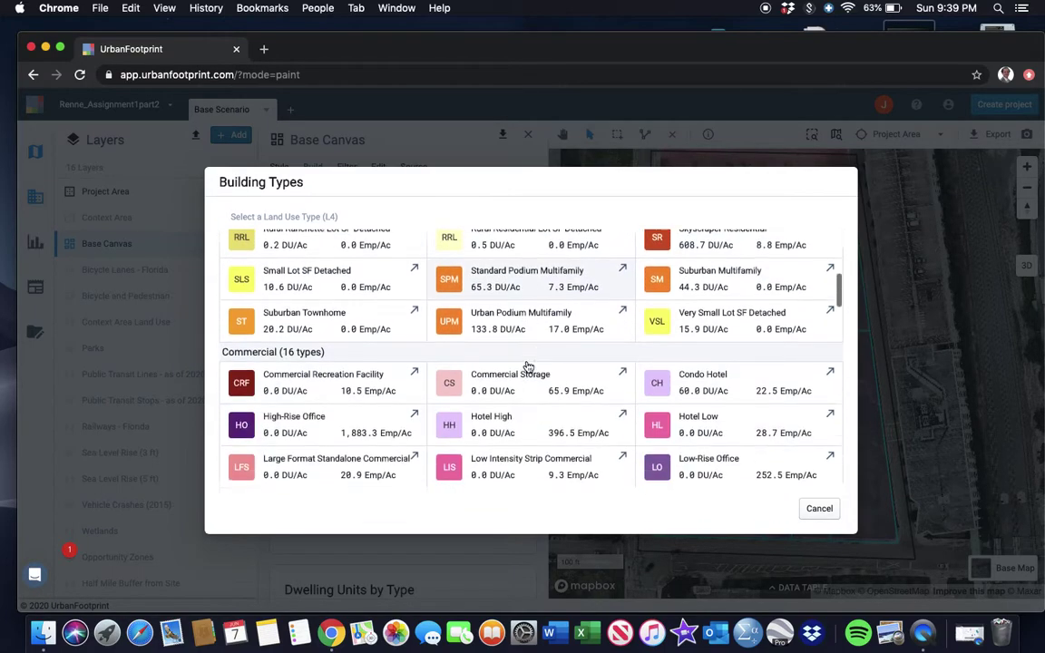
scroll(528, 365, down, 15)
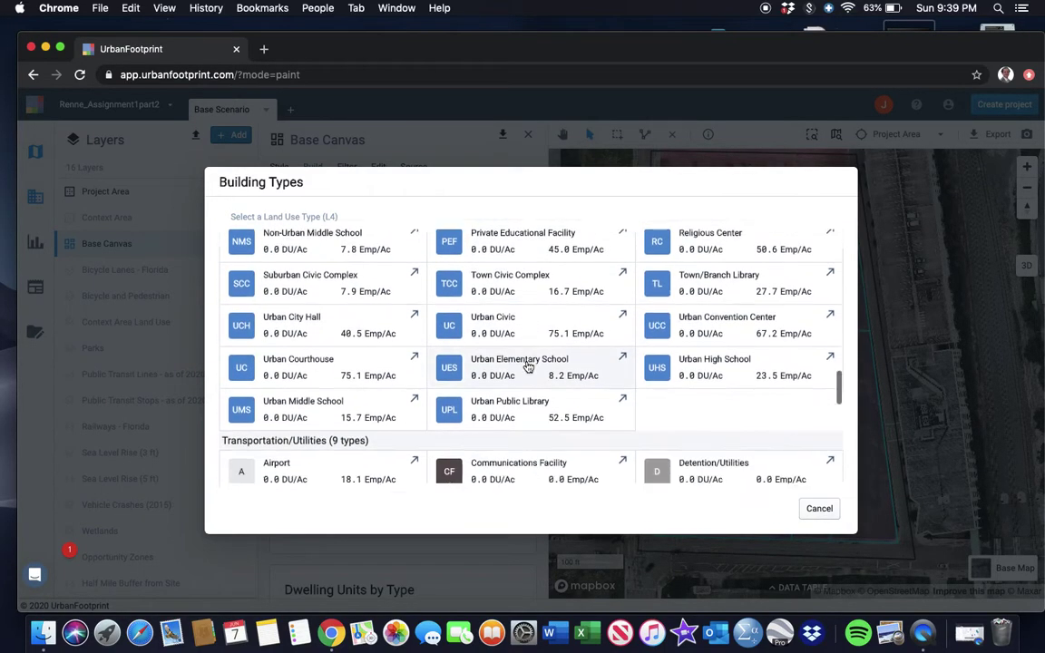
scroll(528, 366, down, 8)
scroll(527, 368, up, 6)
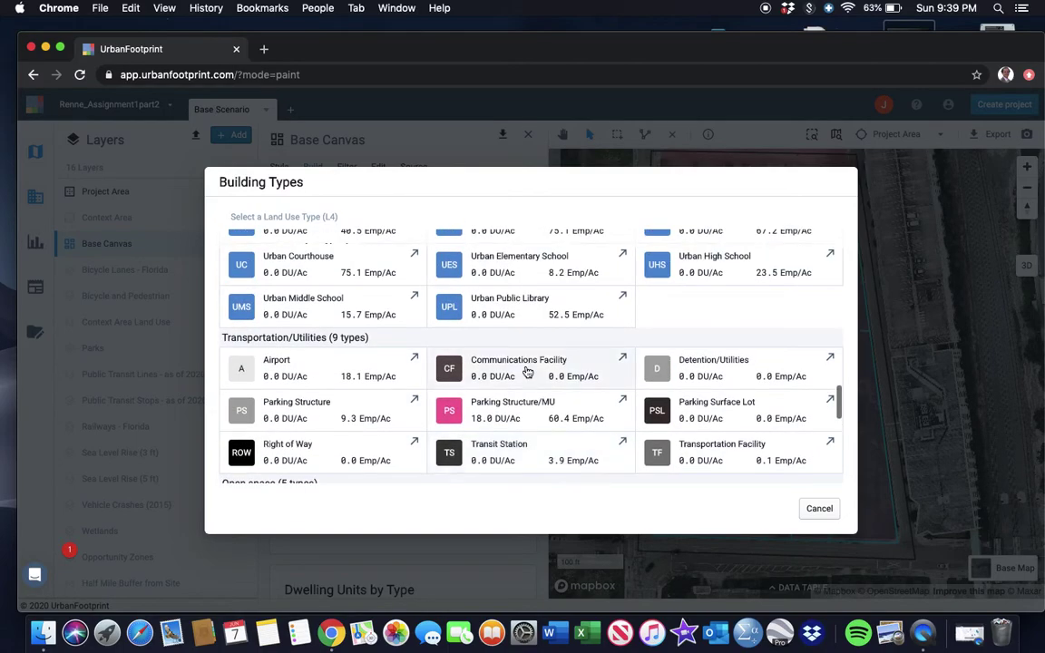
scroll(527, 369, up, 4)
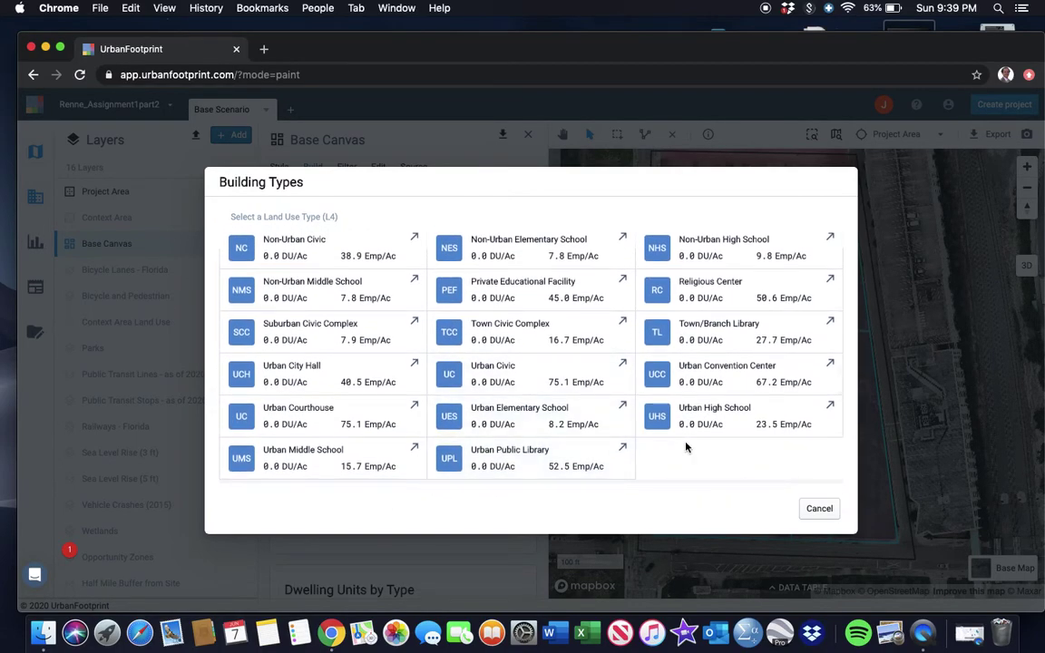
scroll(686, 446, up, 15)
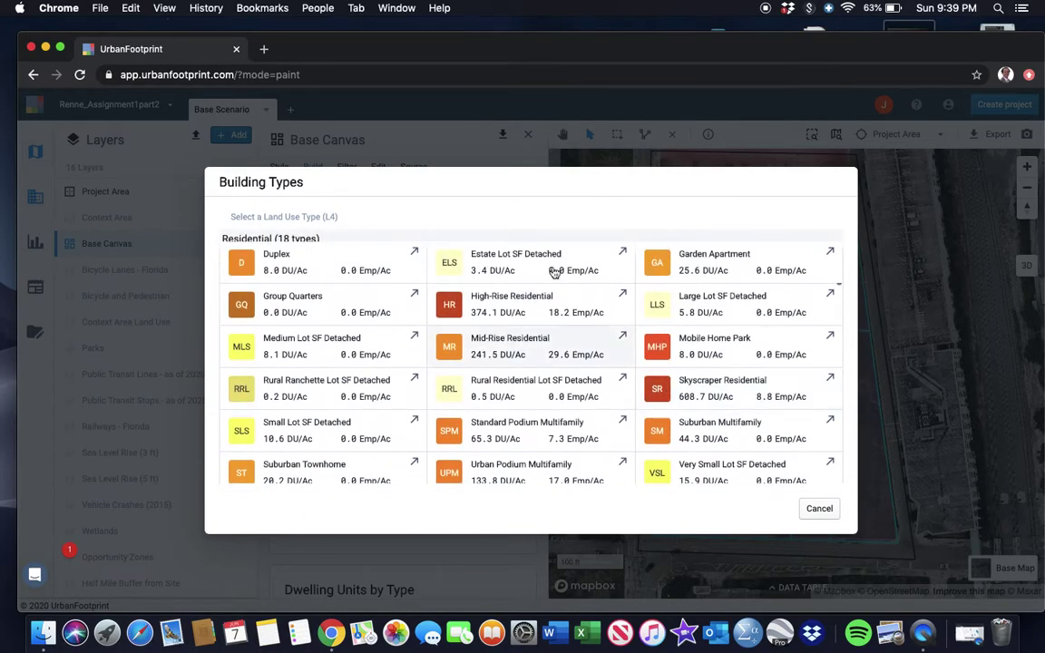
scroll(487, 272, up, 4)
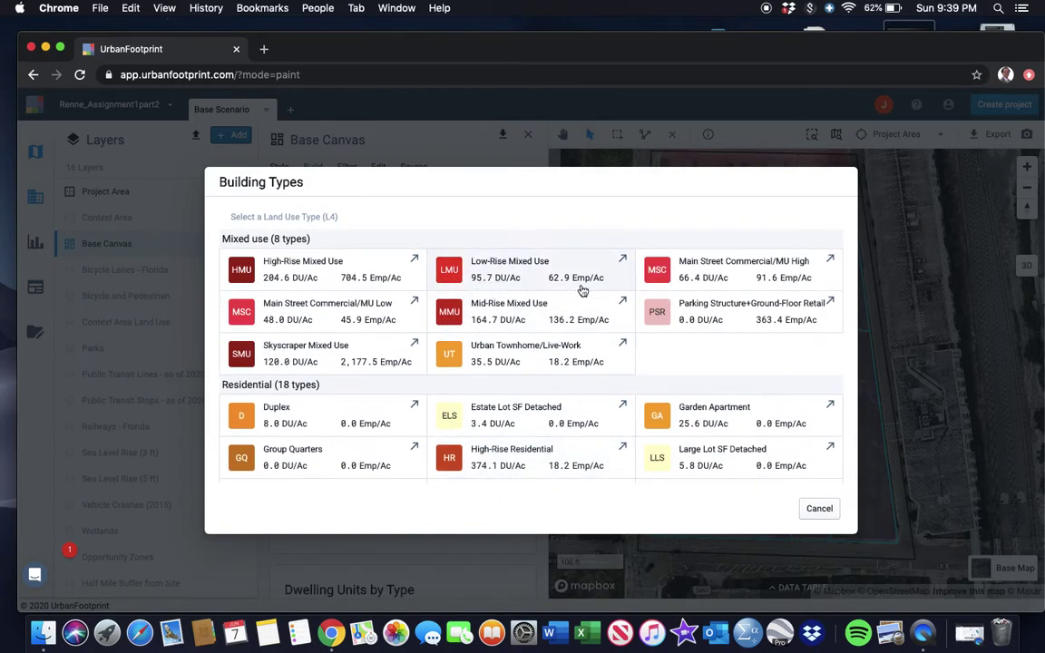
click(815, 509)
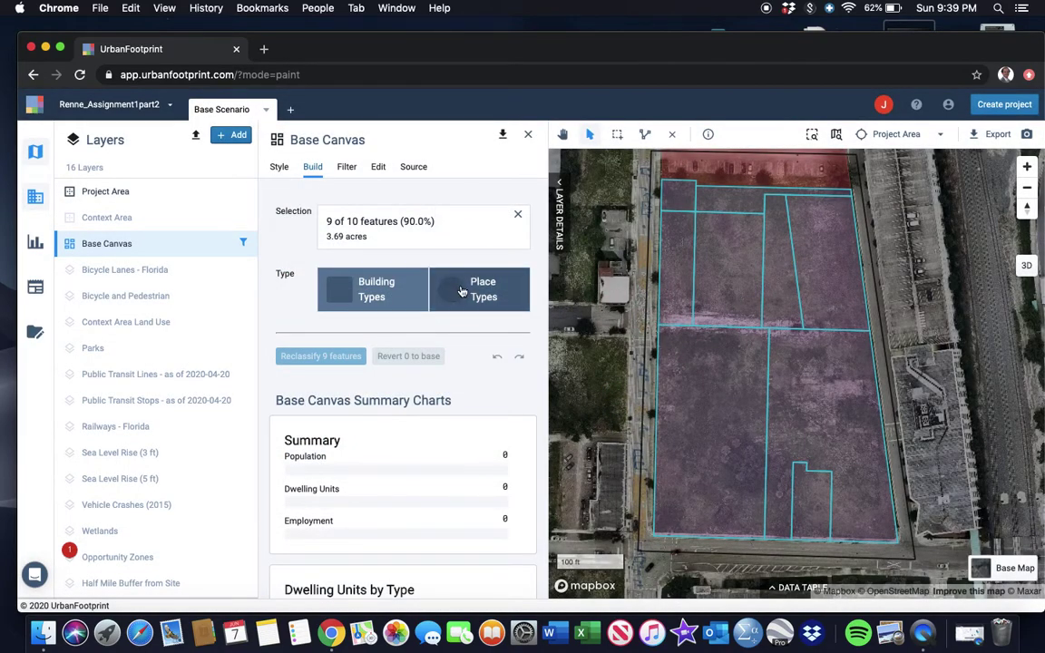
Step: Apply the City Mixed Use place type to the nine parcels, giving 177 DU and 344.19 employment
click(461, 291)
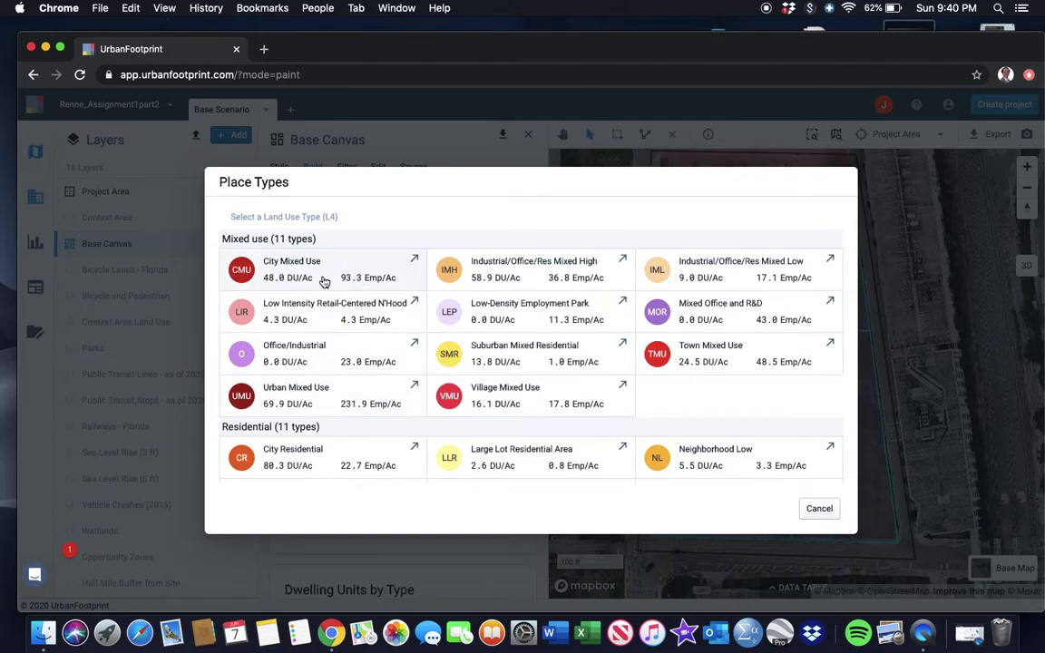
click(324, 282)
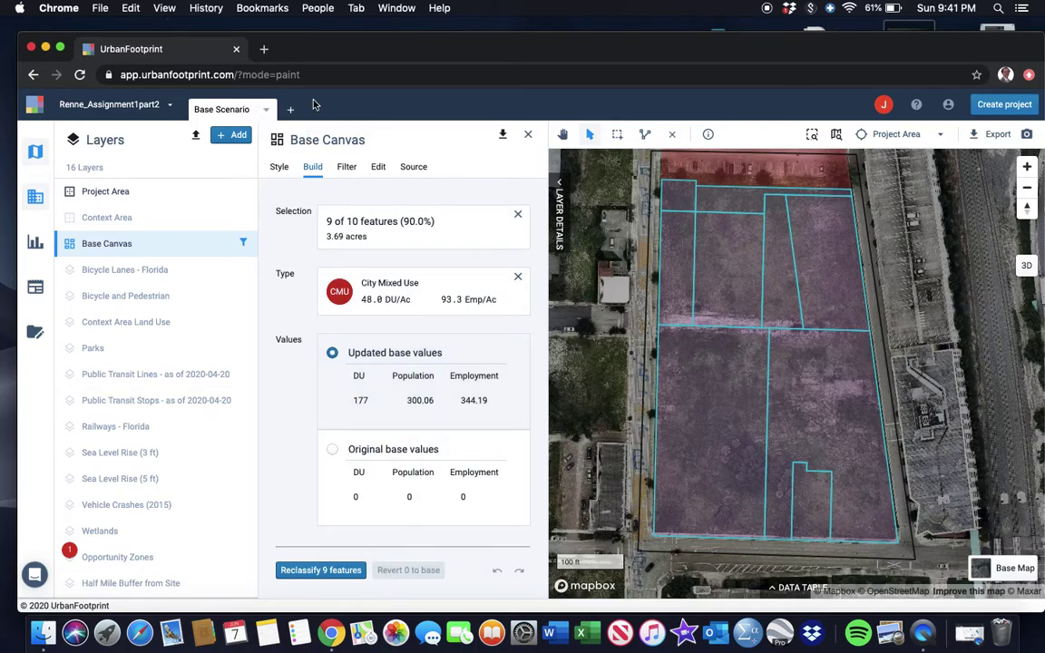
click(292, 113)
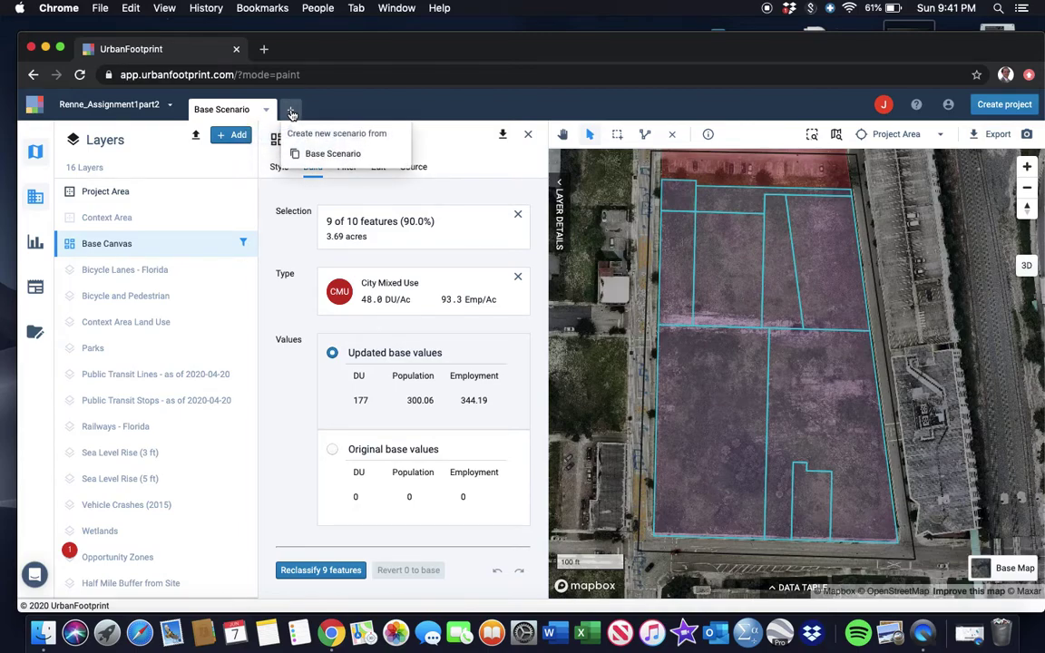
Step: Create Scenario #1 copied from the Base Scenario, then return to the Base Scenario
click(317, 156)
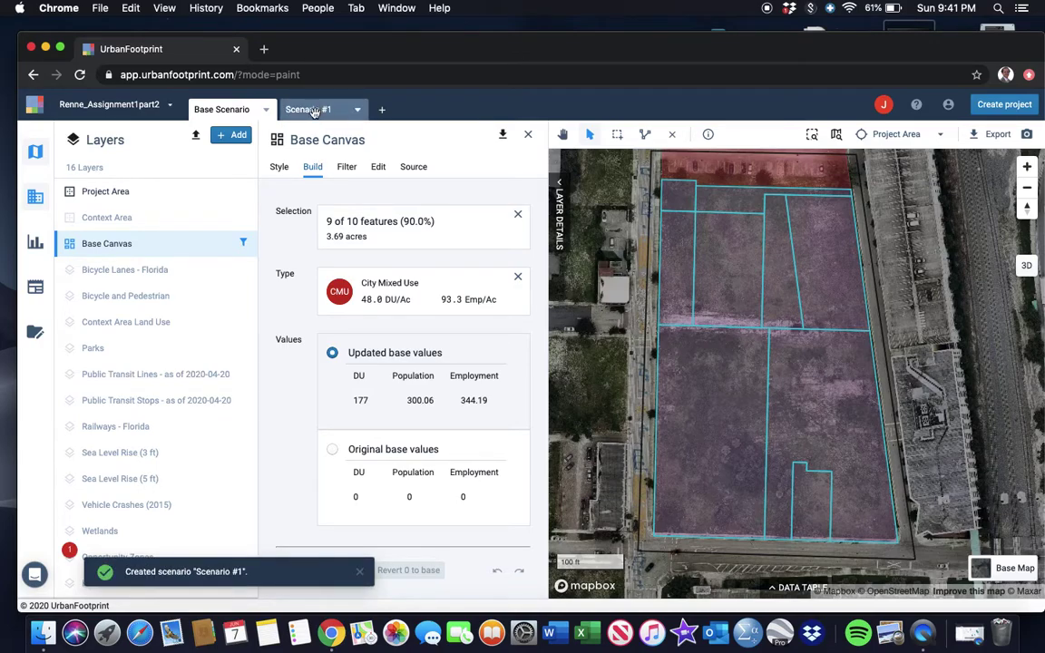
click(313, 110)
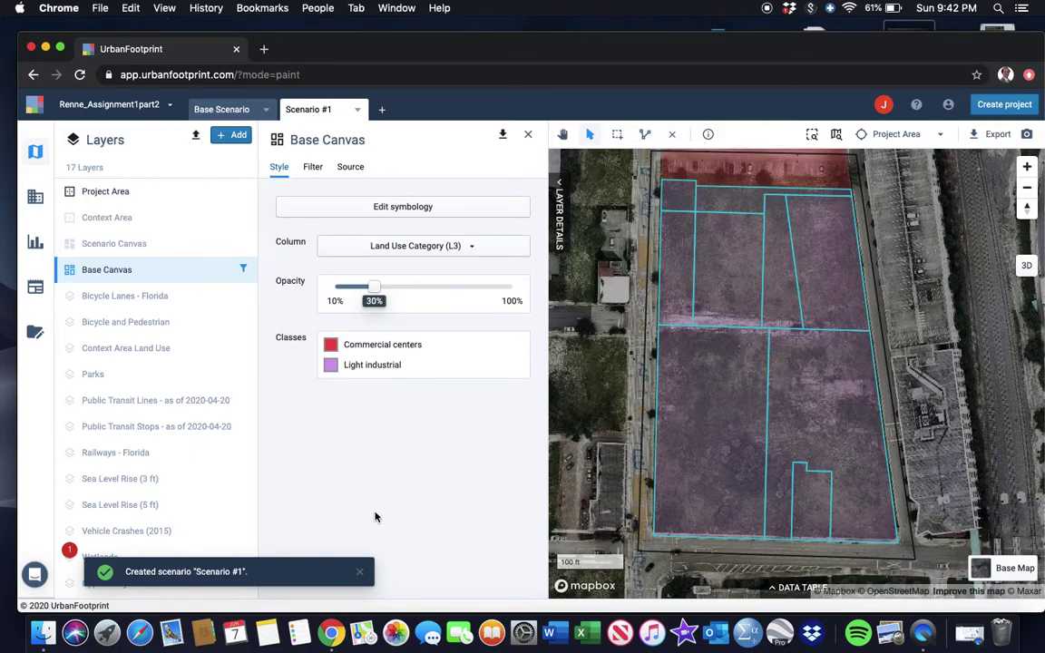
click(34, 198)
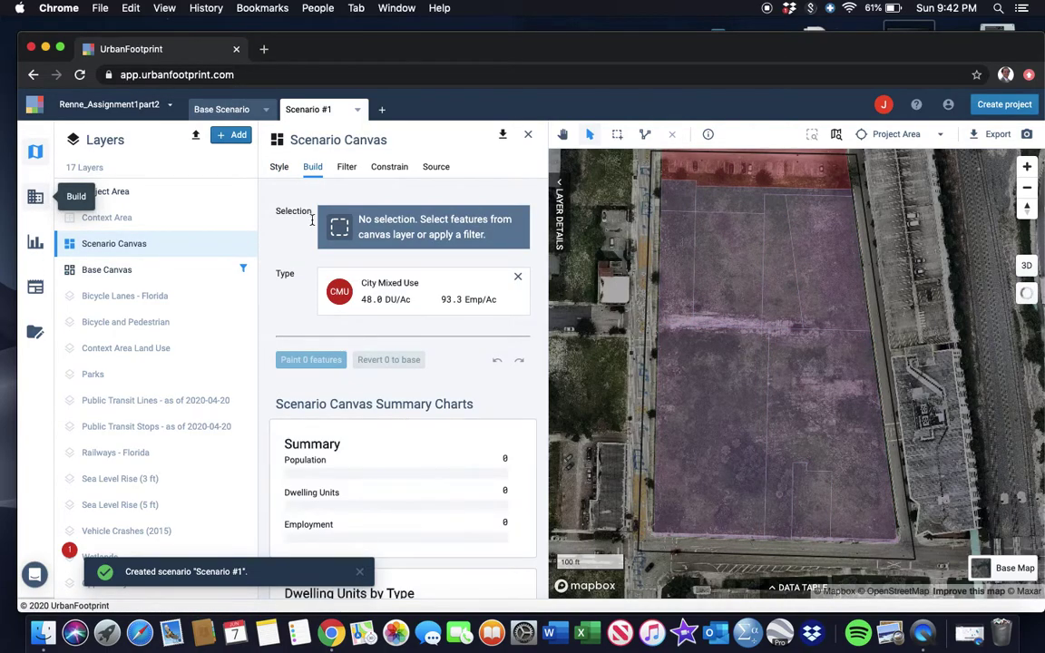
click(234, 110)
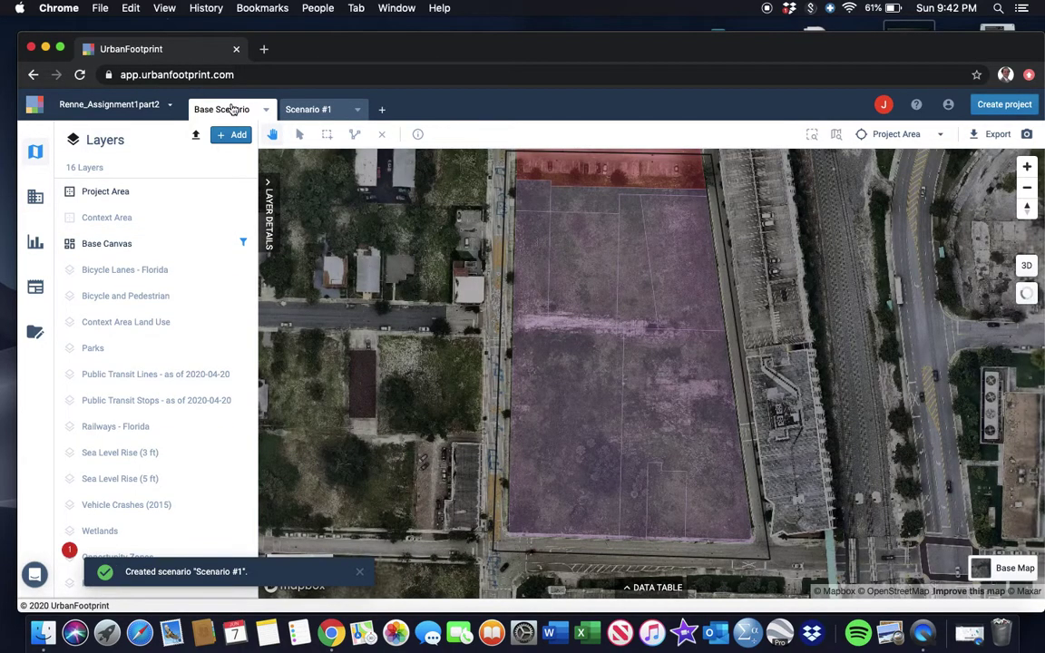
Step: Make Scenario #1 active and hide the Base Canvas layer to reveal the scenario canvas parcels
click(322, 110)
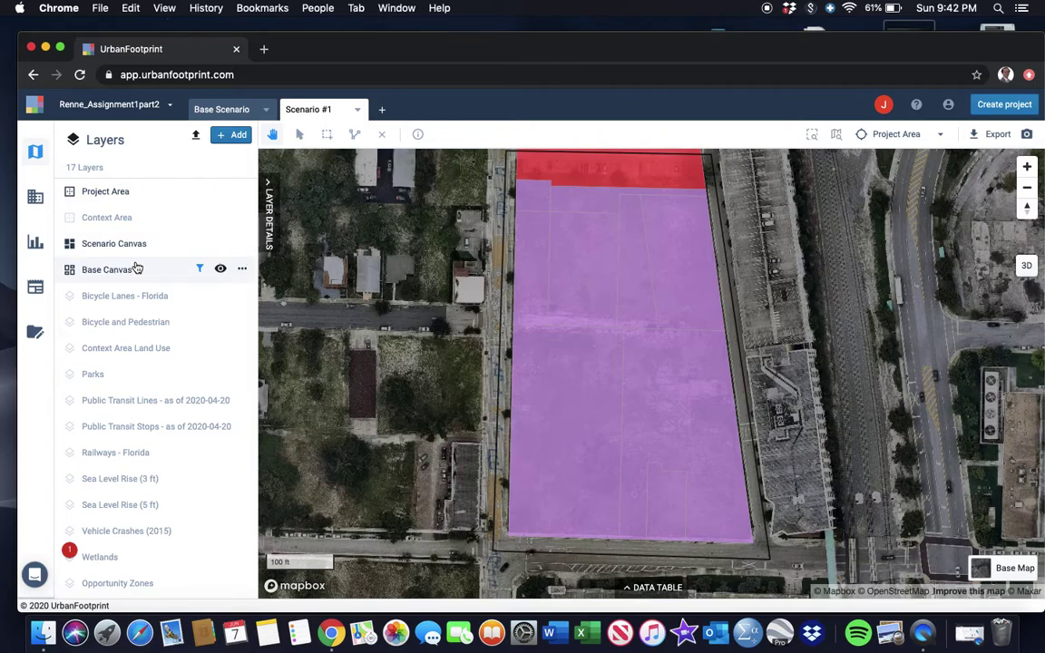
click(220, 270)
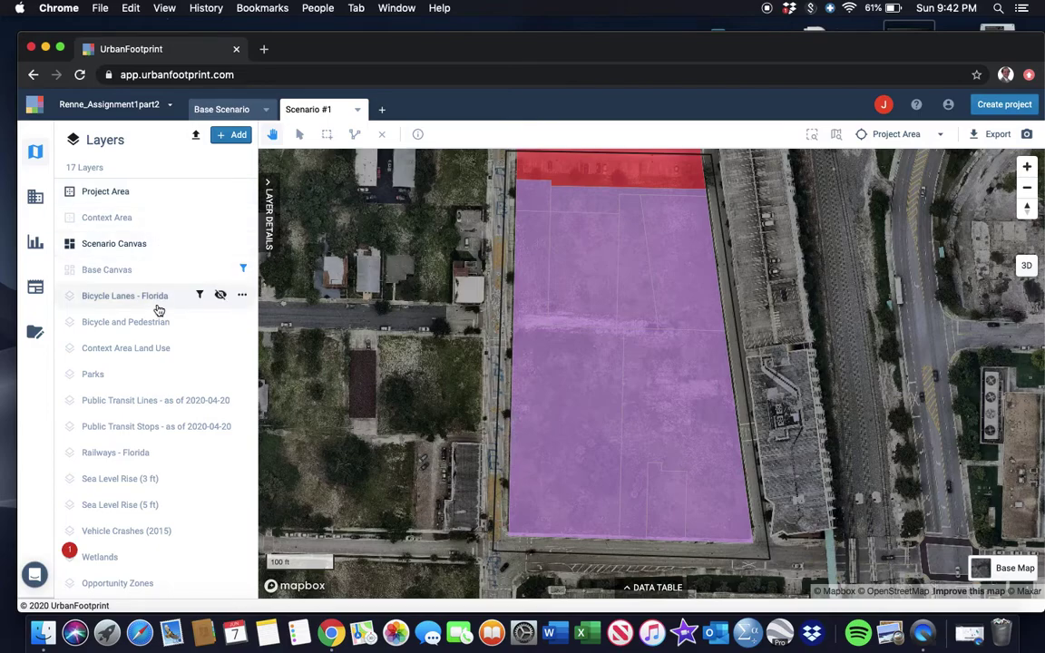
scroll(159, 306, down, 2)
scroll(158, 308, up, 2)
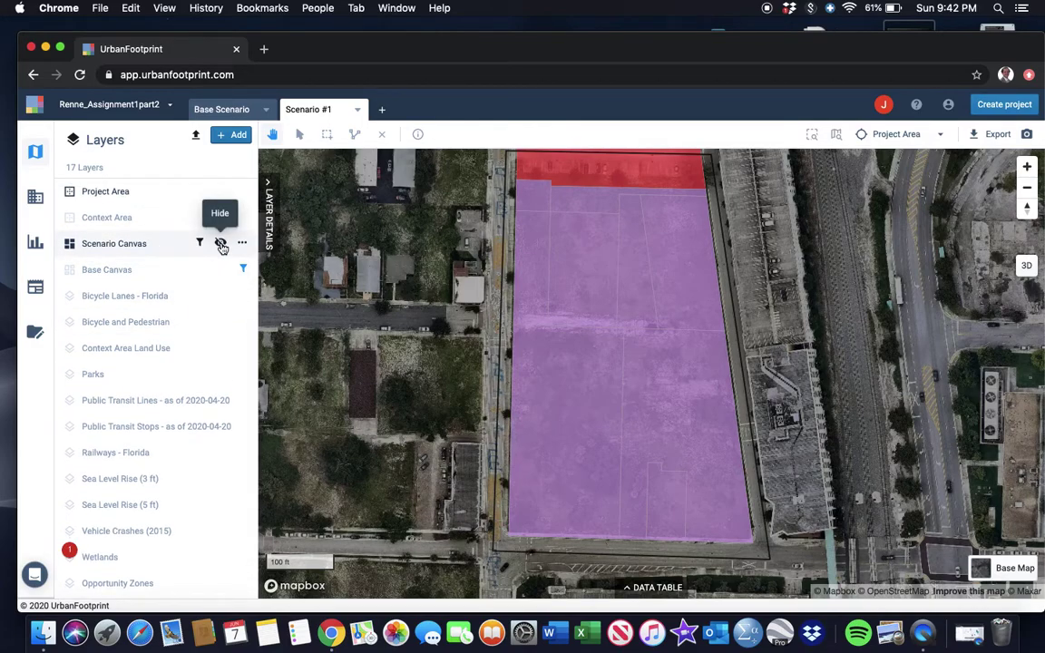
scroll(602, 276, up, 5)
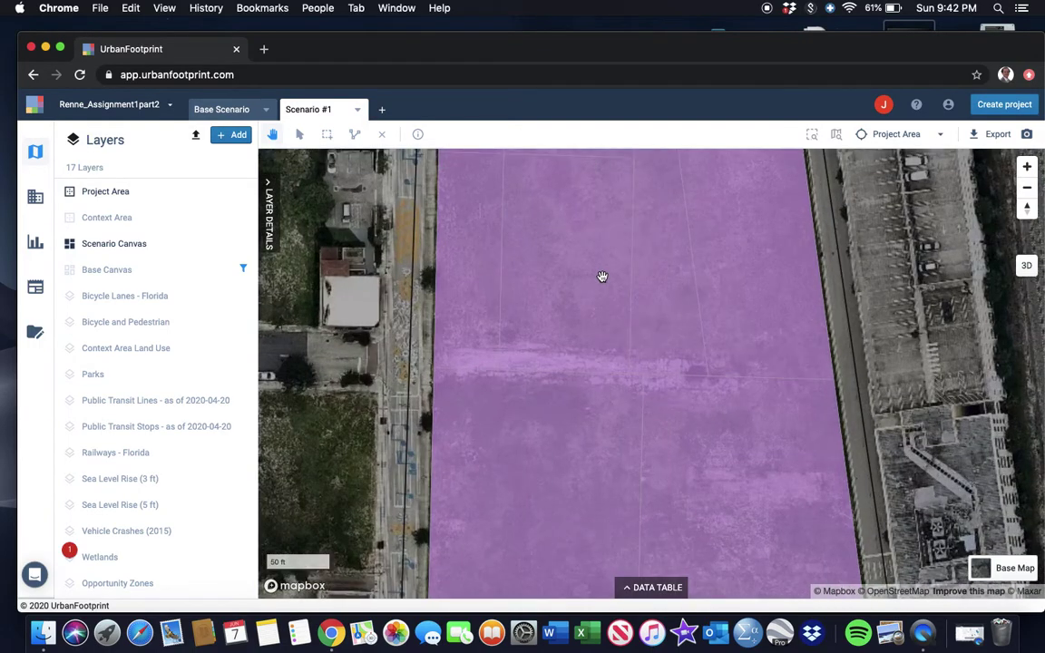
scroll(602, 276, down, 5)
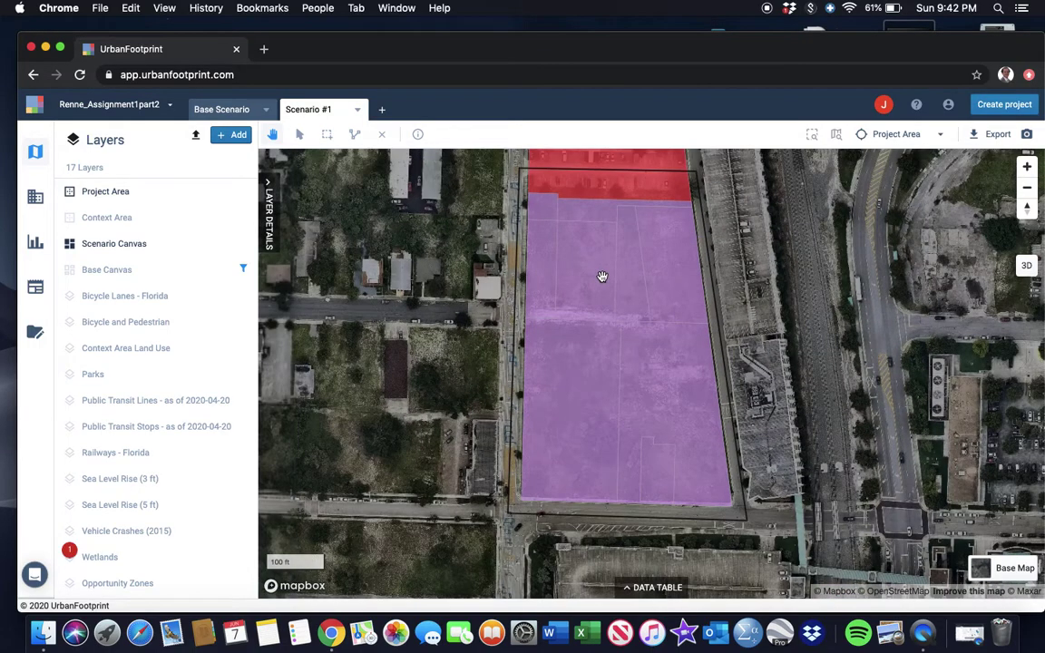
click(35, 198)
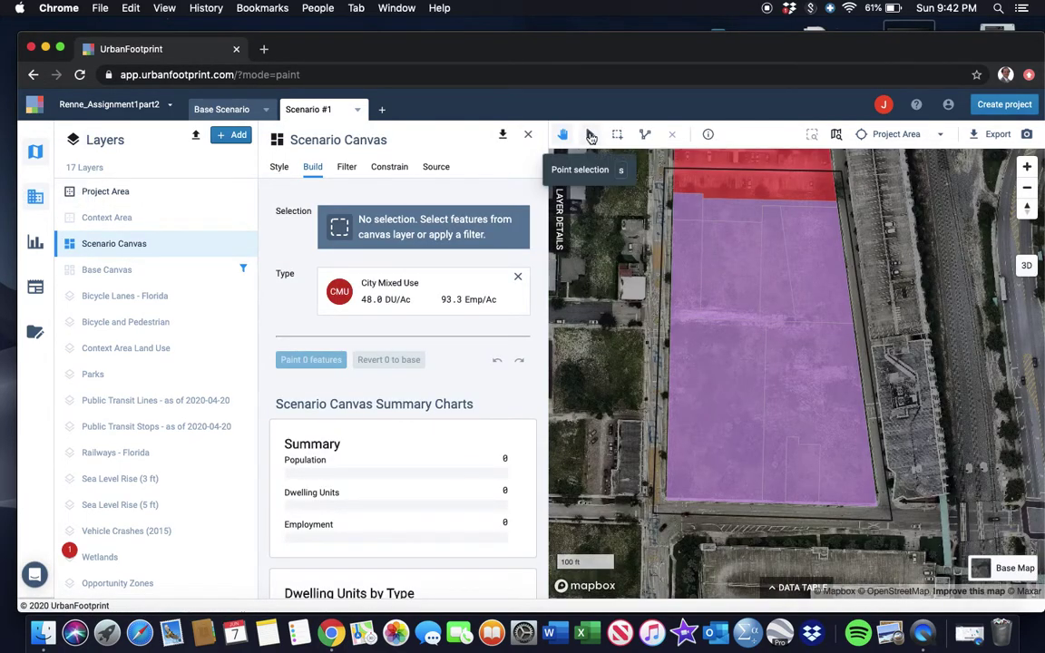
Step: Draw a selection polygon around the vacant parcels, selecting 9 of 10 features (3.69 acres)
click(645, 135)
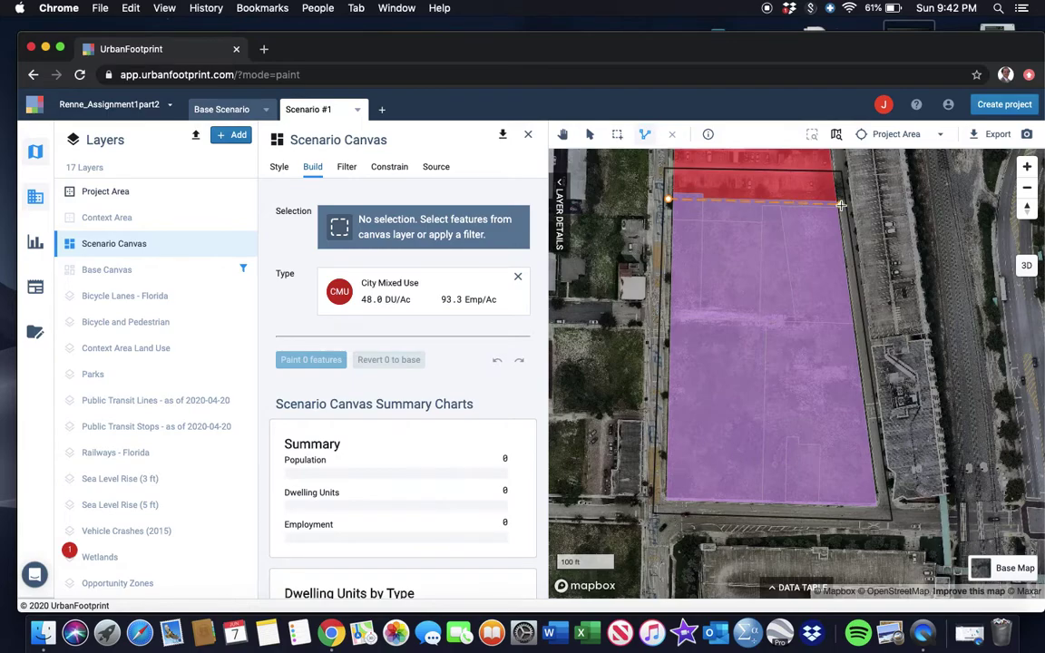
click(882, 515)
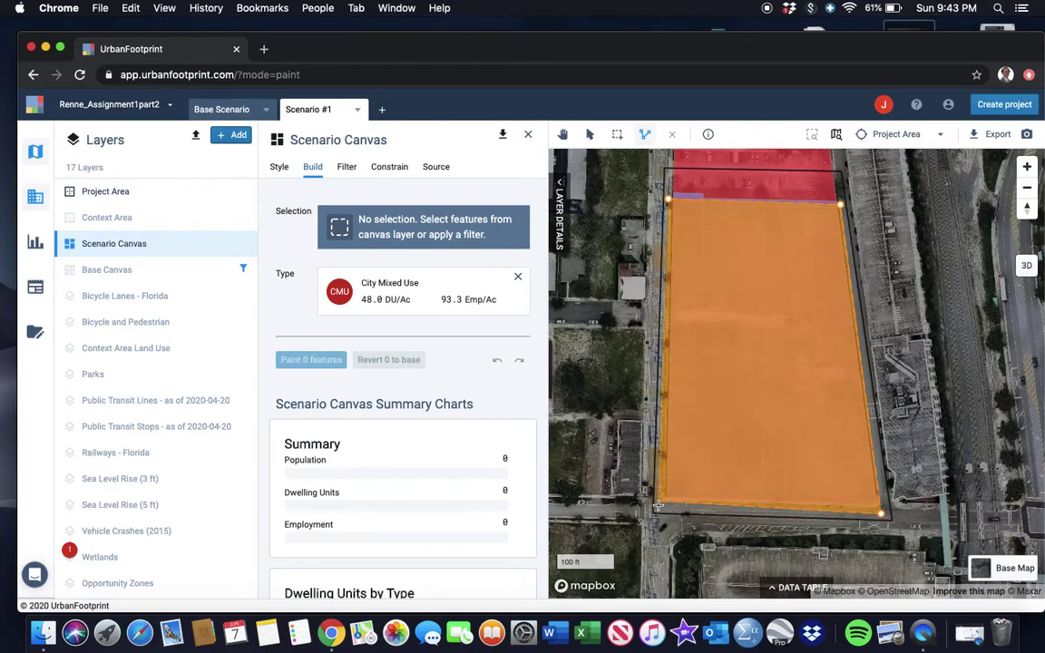
click(659, 509)
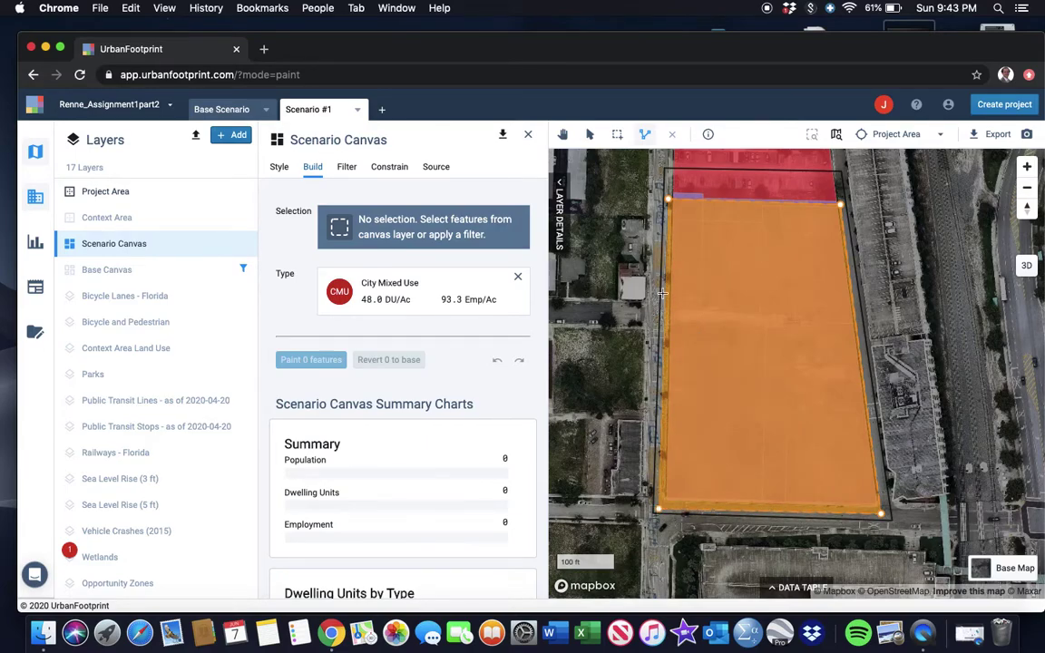
click(668, 204)
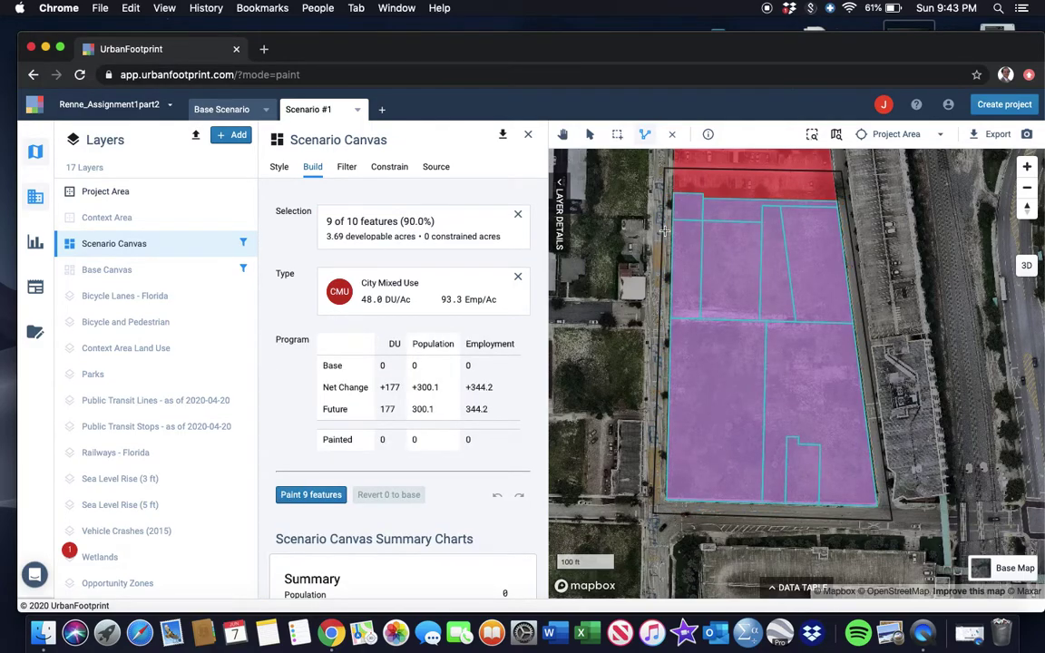
Step: Clear the City Mixed Use type and look through the place and building type lists without choosing
scroll(797, 262, up, 5)
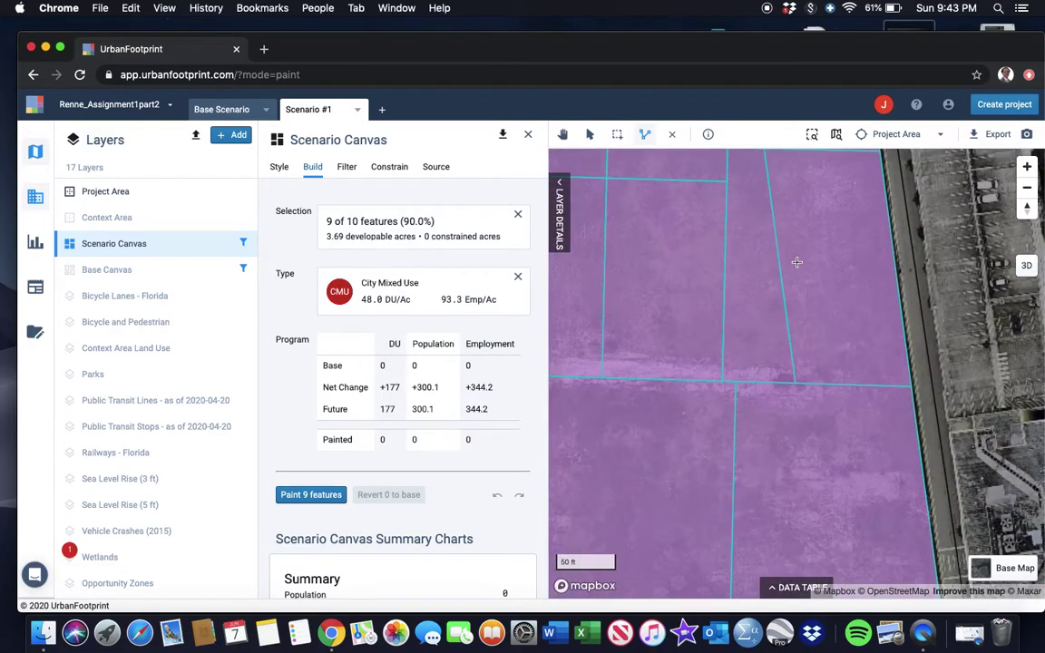
scroll(797, 262, down, 3)
scroll(797, 262, down, 3)
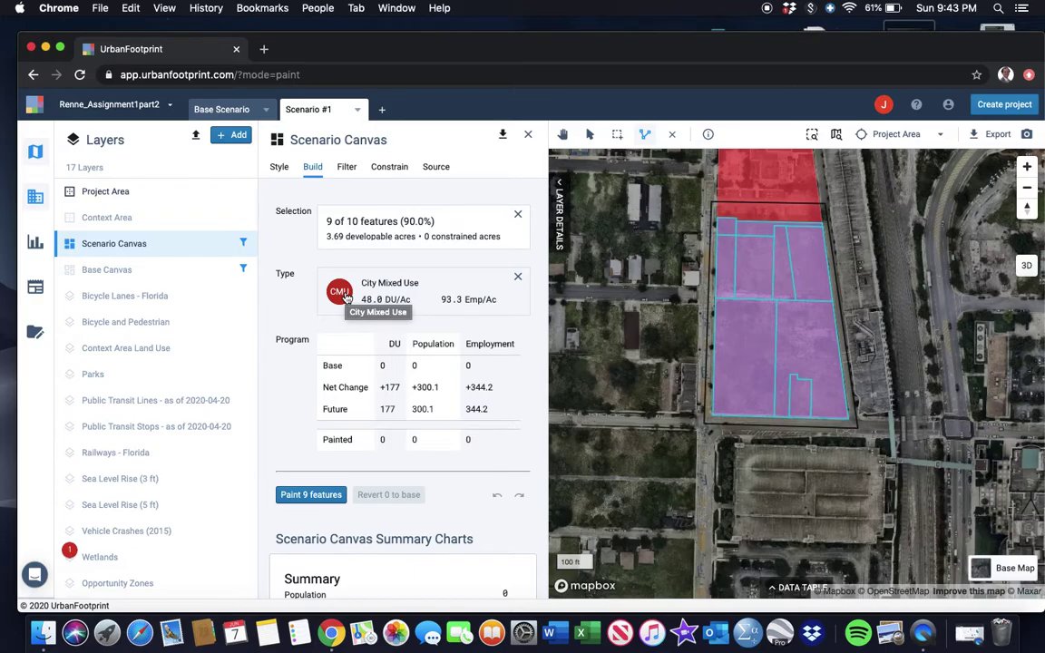
click(377, 286)
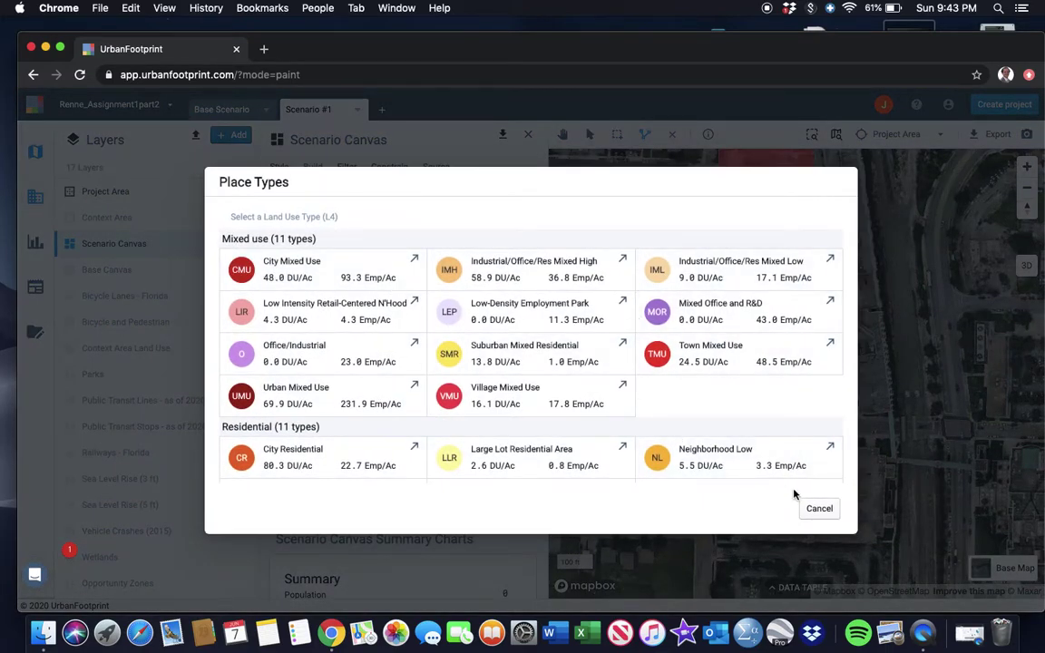
click(817, 511)
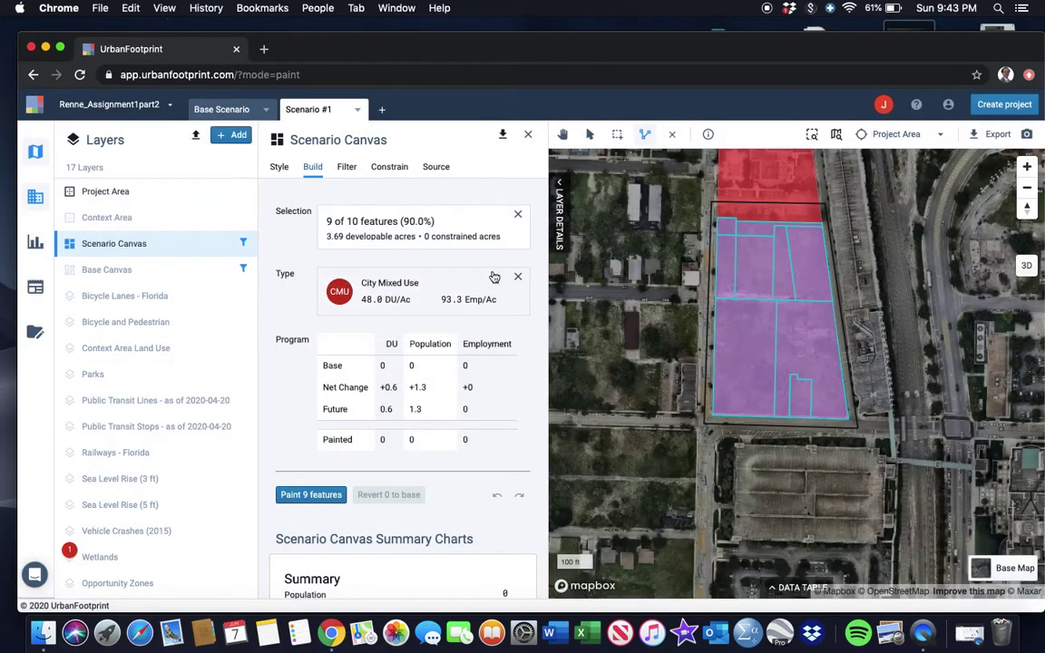
click(518, 279)
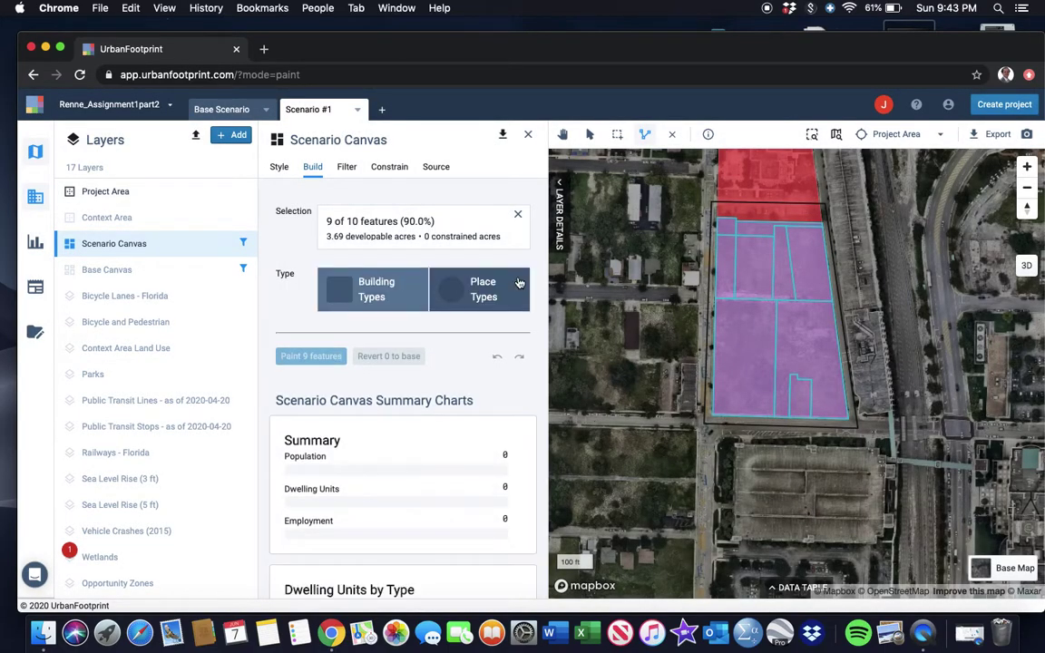
click(352, 295)
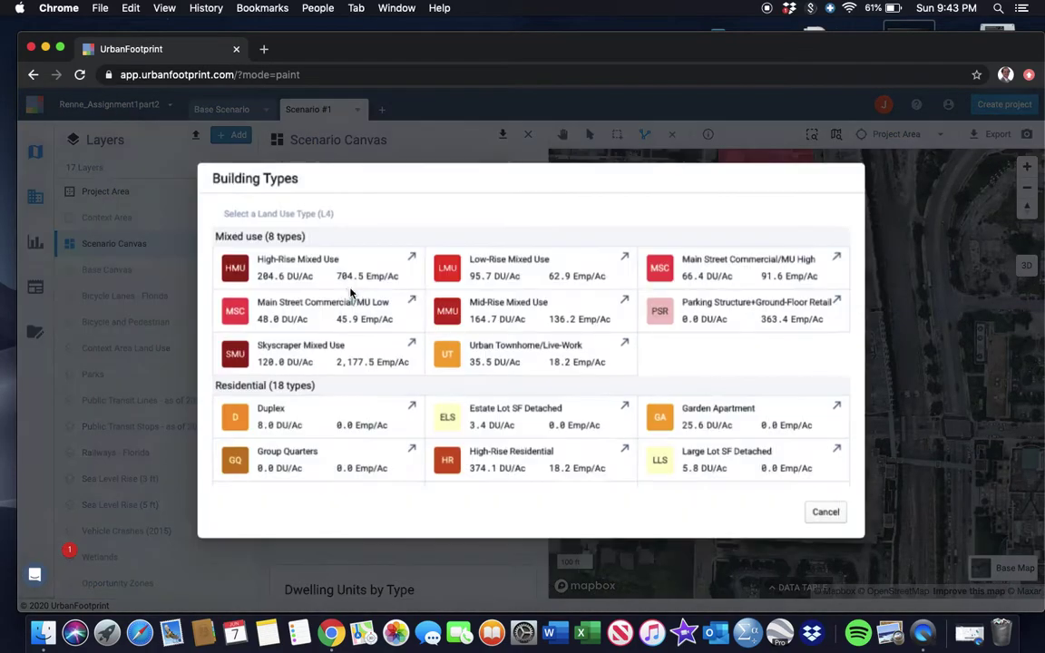
scroll(380, 345, down, 2)
scroll(380, 348, down, 10)
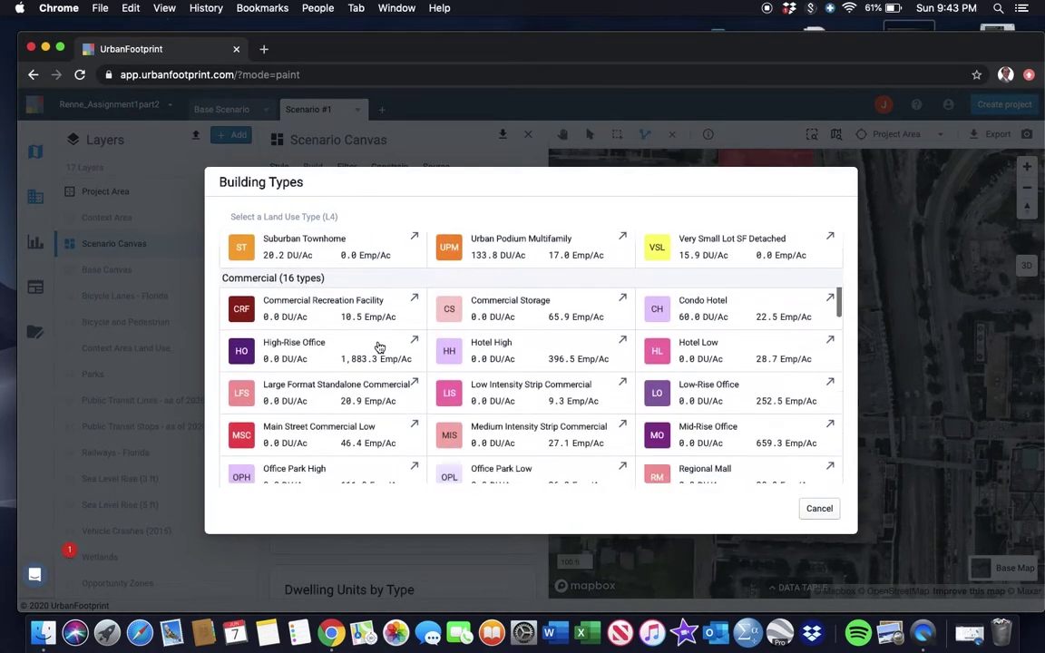
click(817, 510)
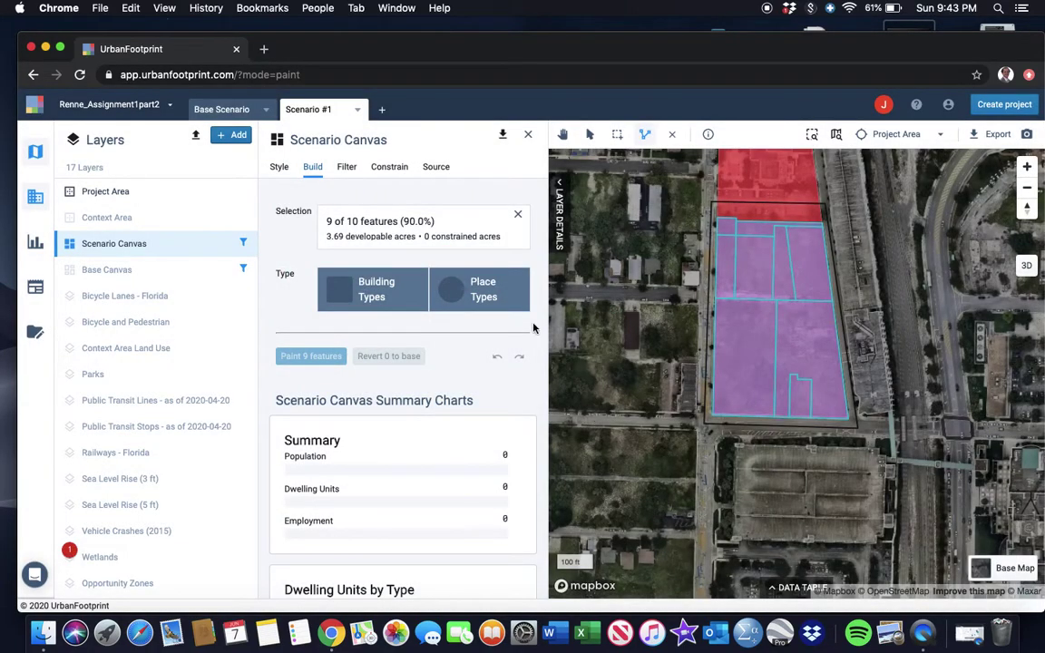
Step: Reapply City Mixed Use and paint the 9 selected parcels, totalling 177 DU and 344.2 employment
click(481, 292)
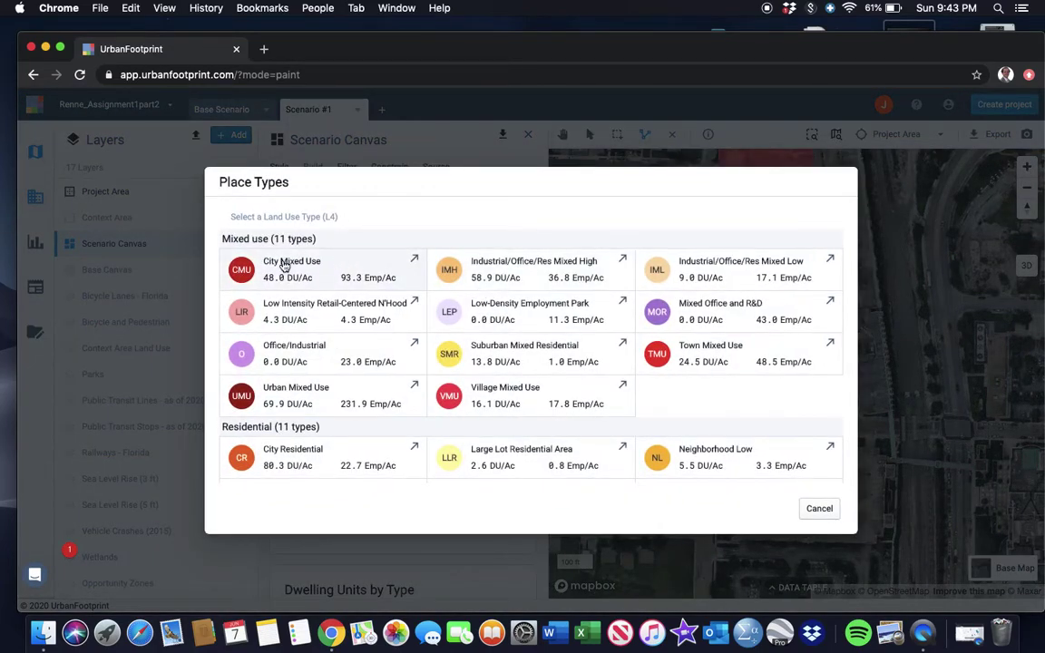
click(283, 266)
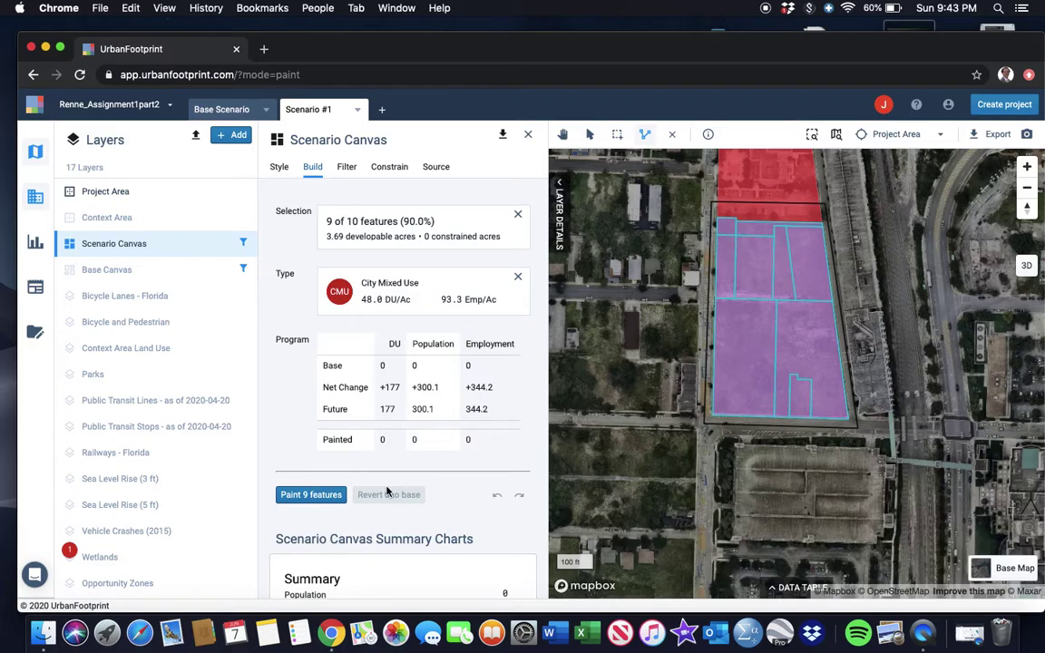
click(308, 495)
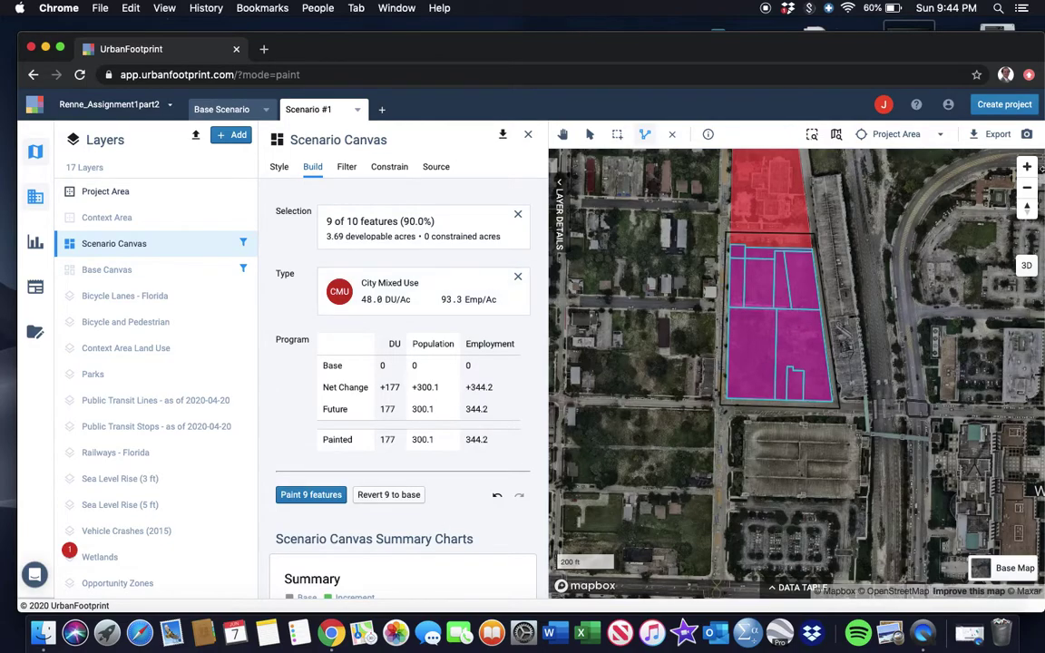
Step: Zoom out and paint the 9 parcels City Mixed Use, then bring up the analysis modules list
click(1026, 192)
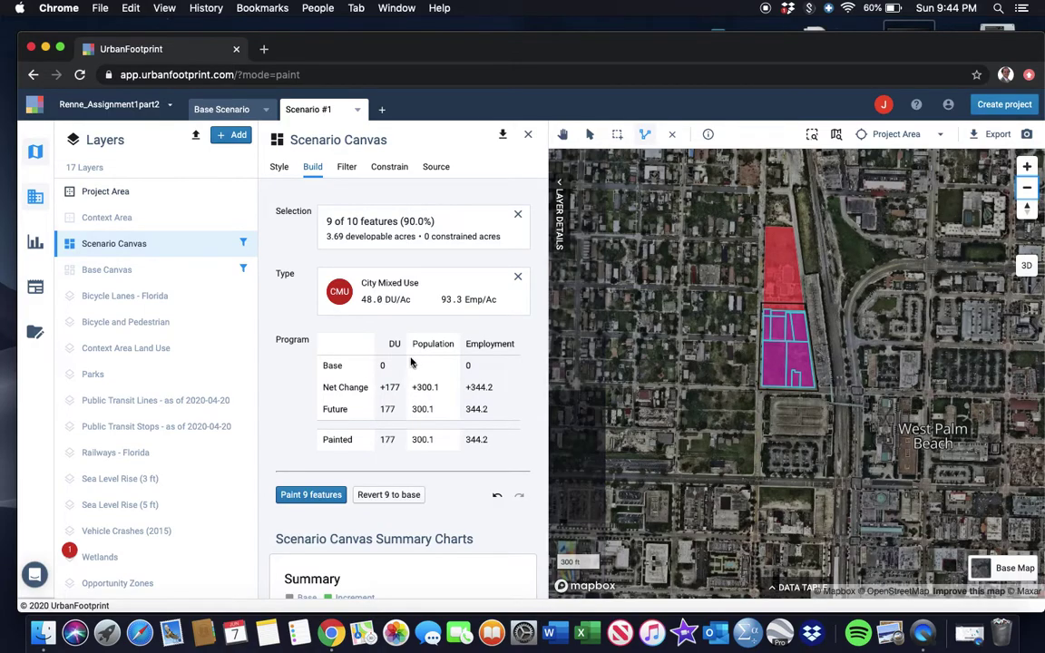
click(319, 502)
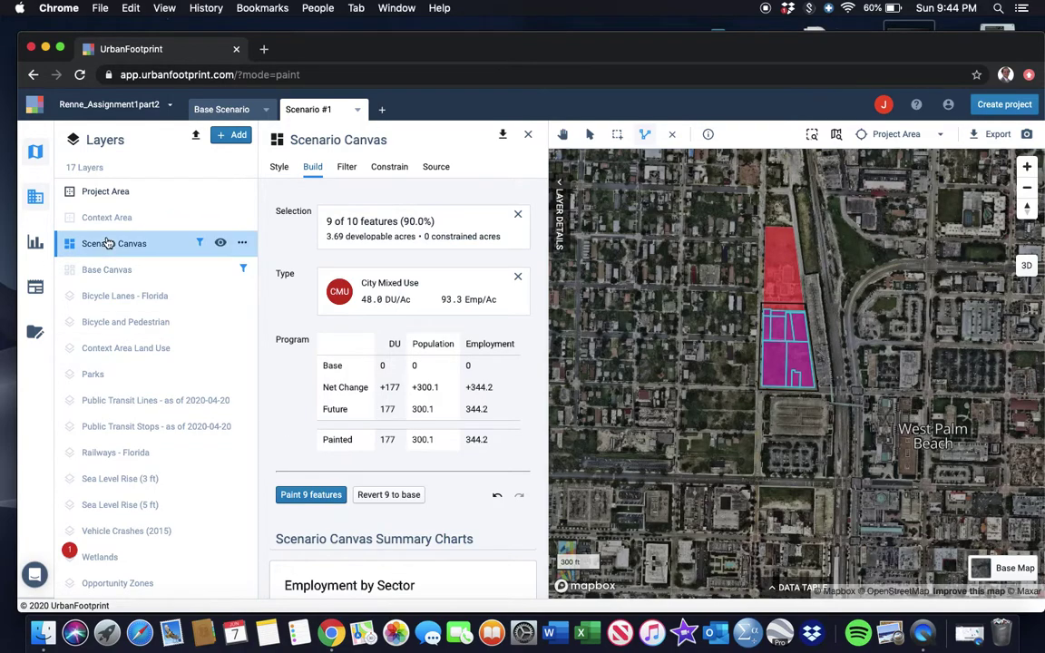
click(35, 244)
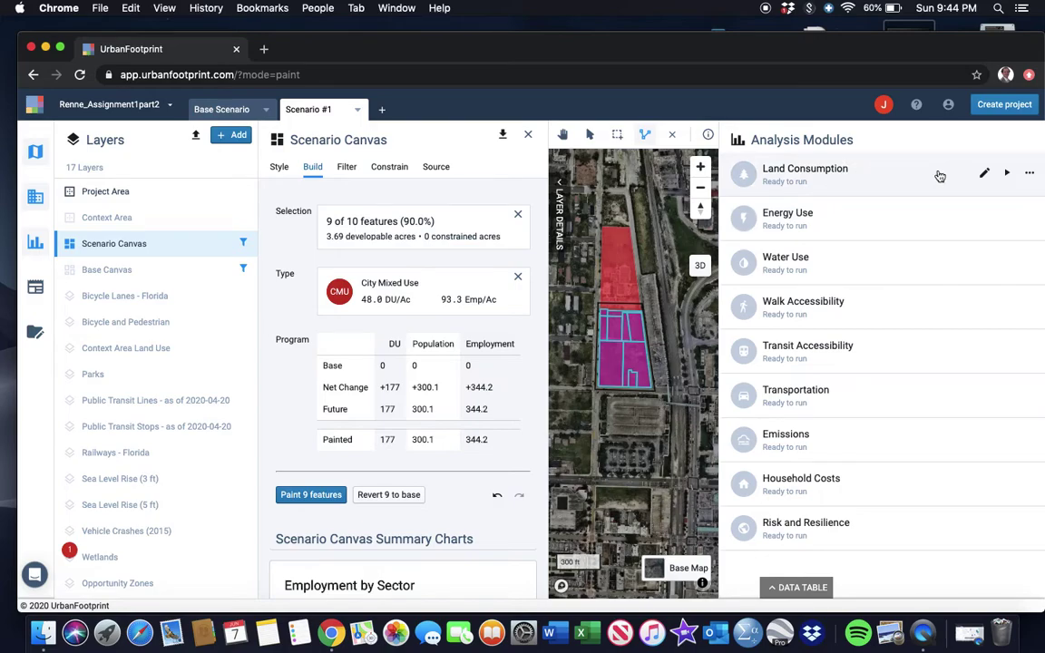
Step: Run the Land Consumption analysis module until it completes
click(1009, 175)
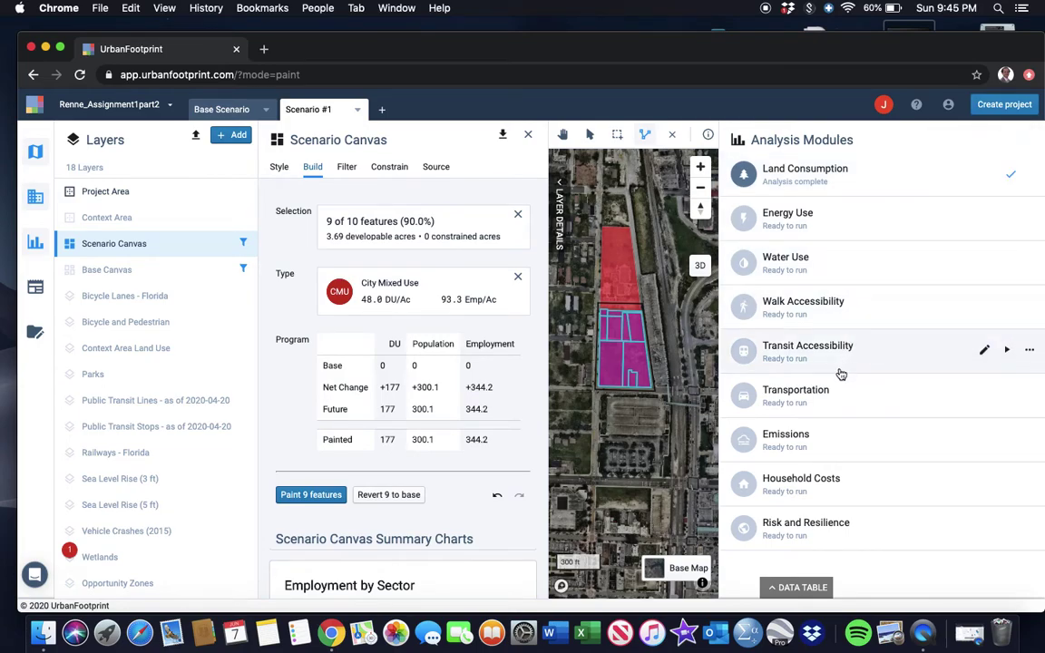
Step: Run the Transit Accessibility analysis and open the Summary Statistics report for Scenario #1 versus Base
click(1007, 351)
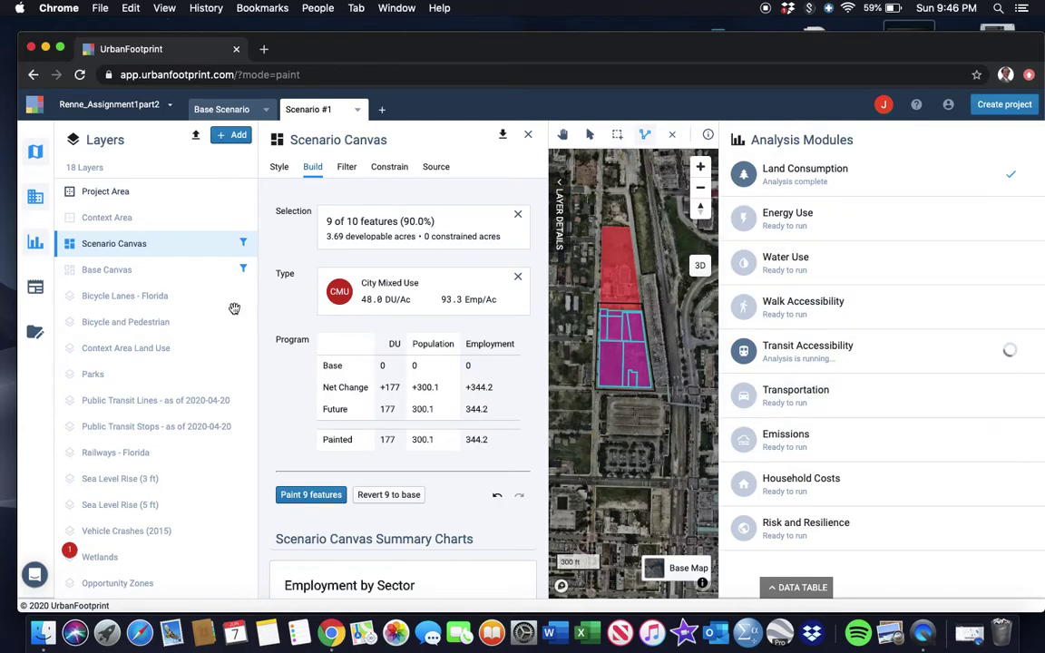
click(37, 292)
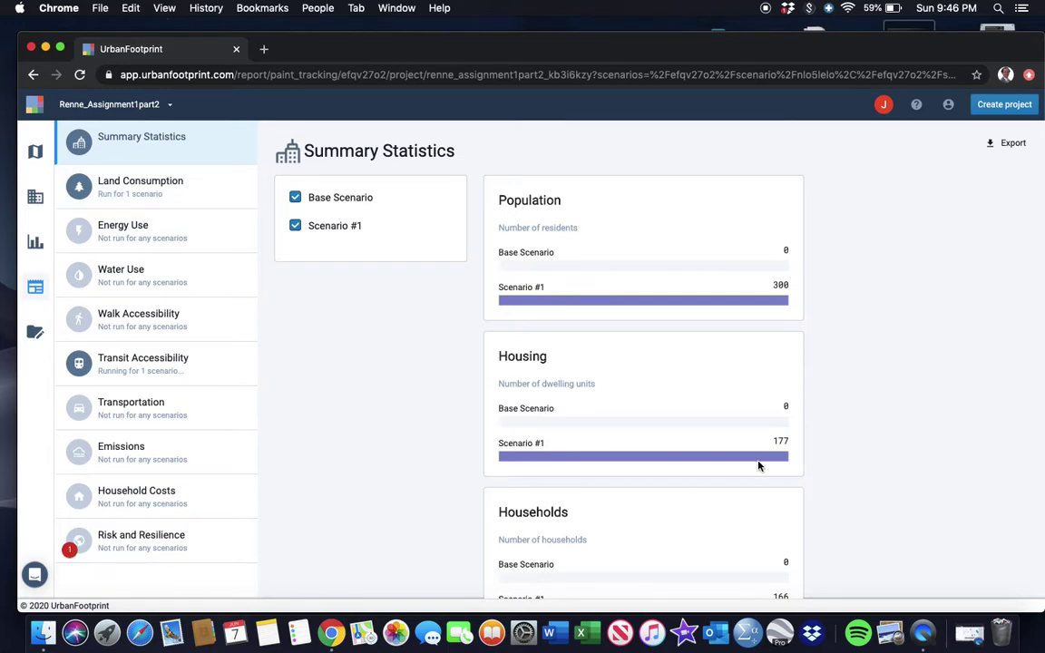
scroll(758, 464, down, 3)
scroll(758, 464, up, 3)
scroll(607, 335, down, 2)
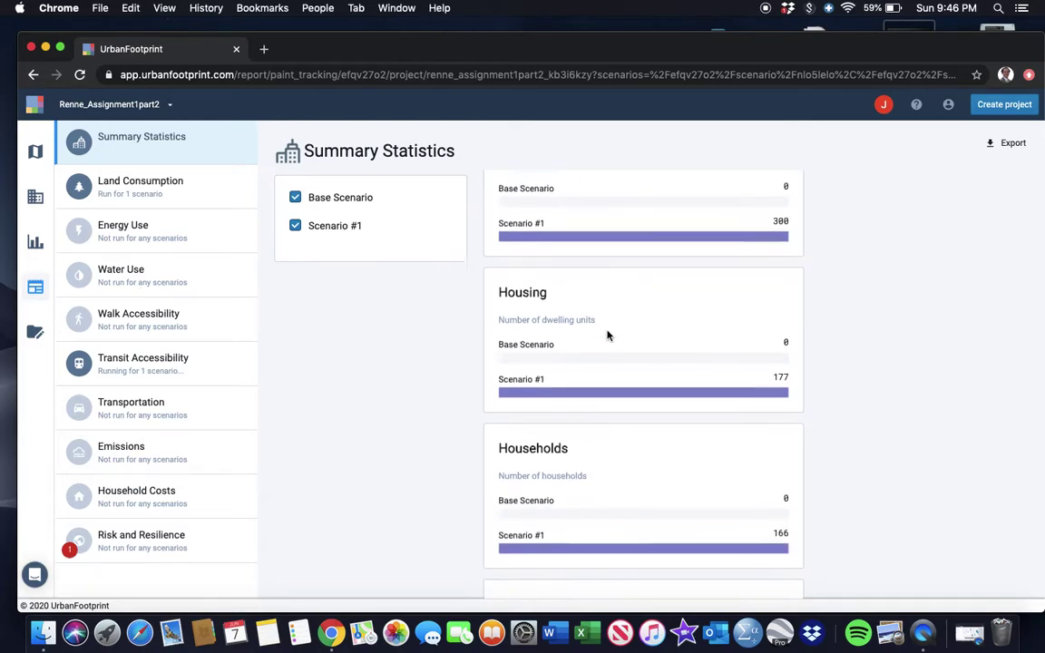
scroll(671, 379, up, 2)
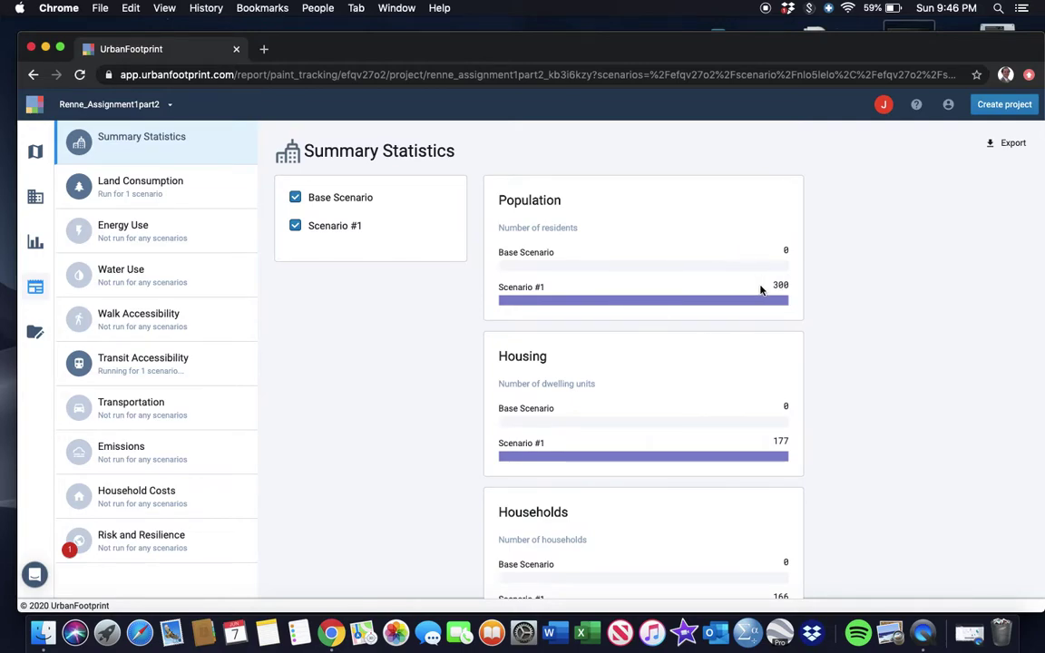
scroll(777, 291, down, 2)
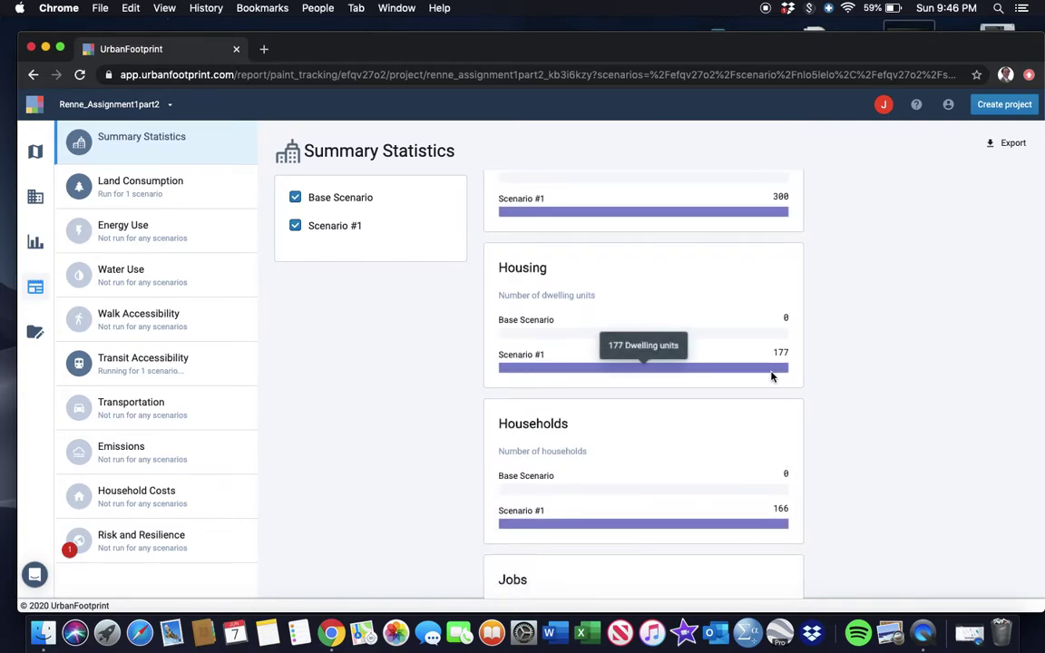
scroll(788, 364, down, 3)
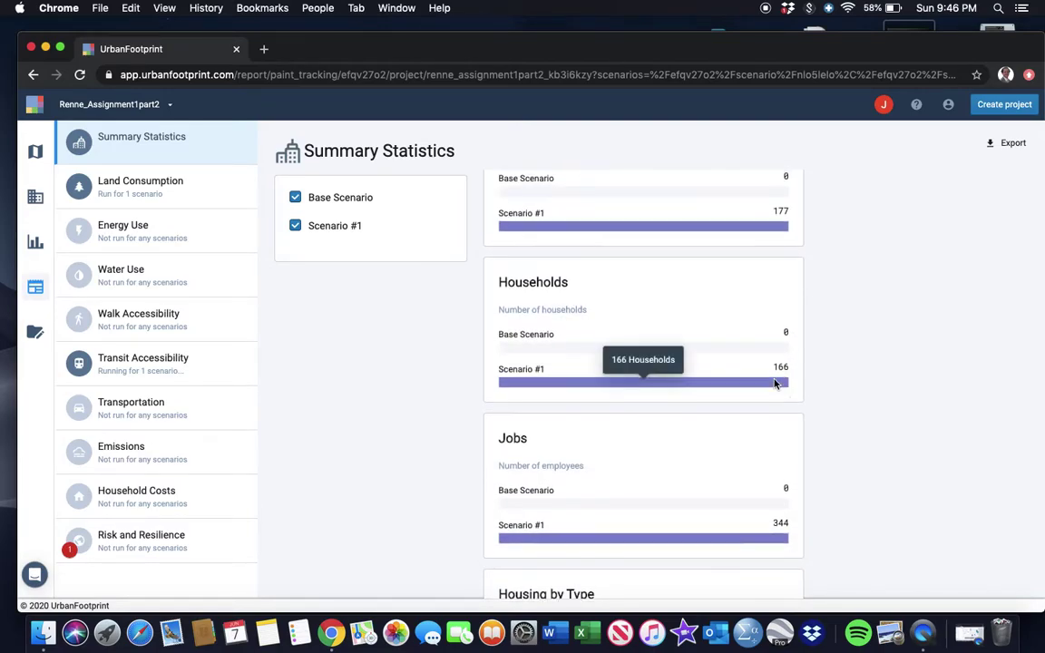
scroll(776, 381, up, 3)
scroll(774, 383, down, 1)
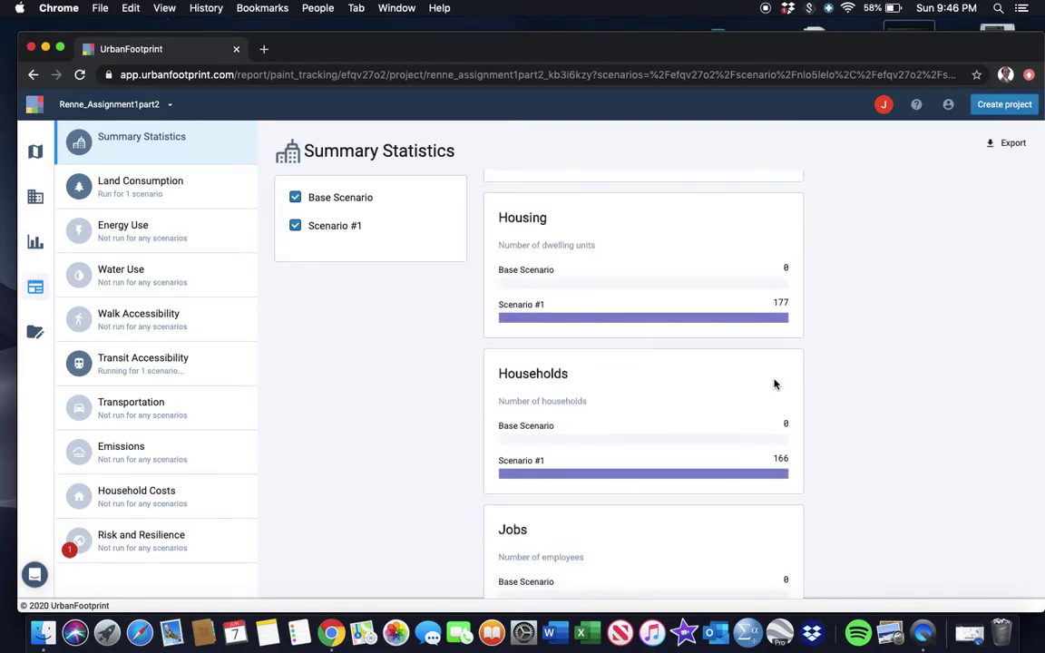
mouse_move(788, 474)
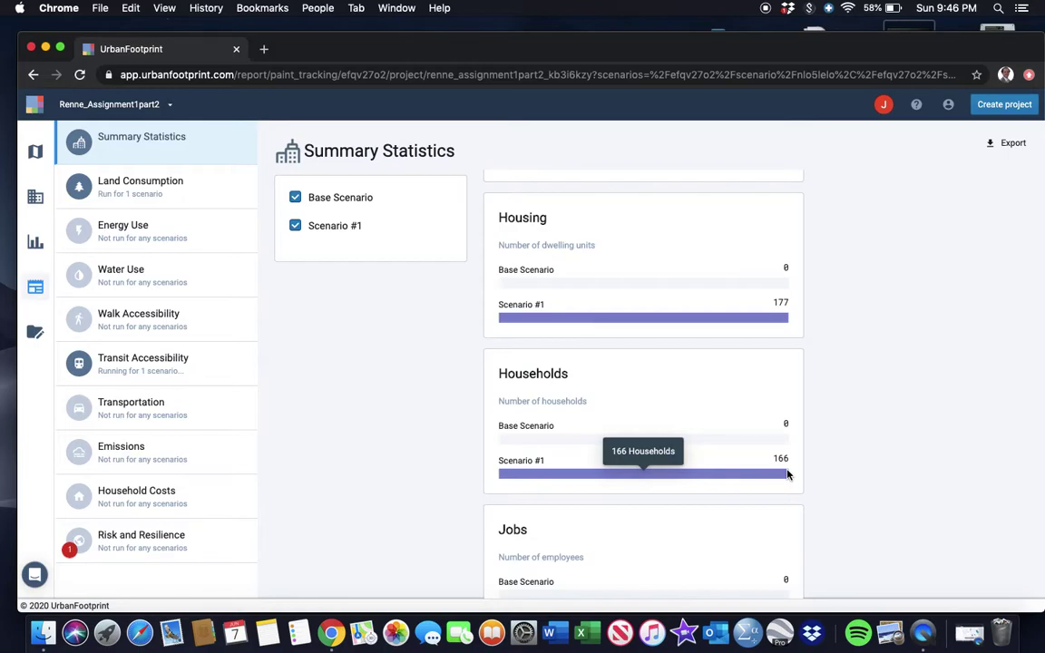
scroll(788, 474, down, 1)
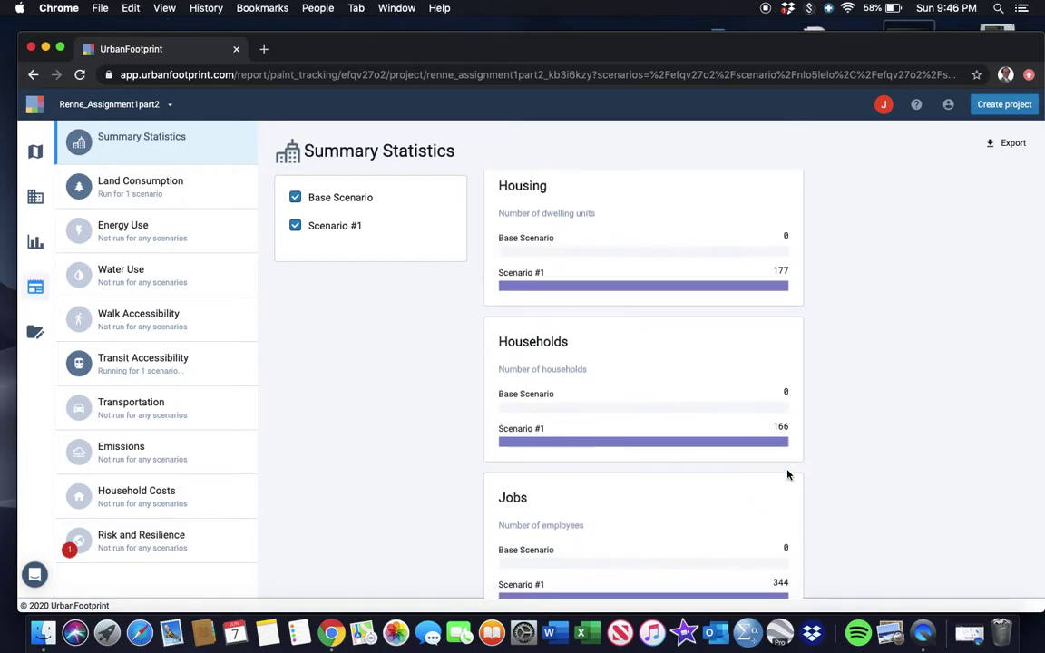
scroll(787, 473, down, 3)
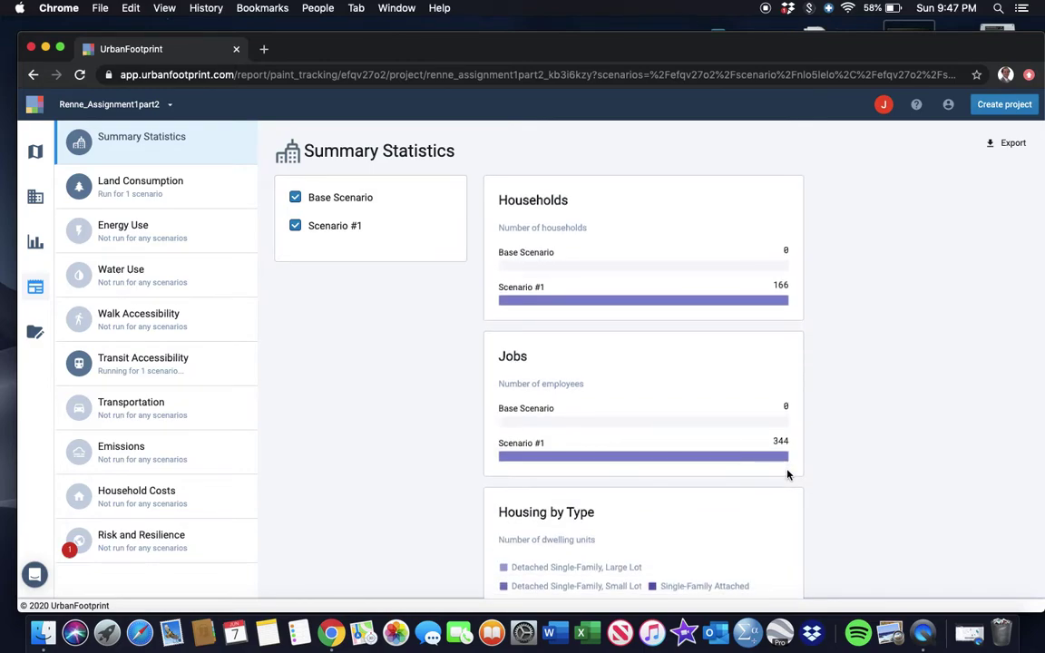
scroll(787, 473, down, 2)
scroll(779, 400, down, 3)
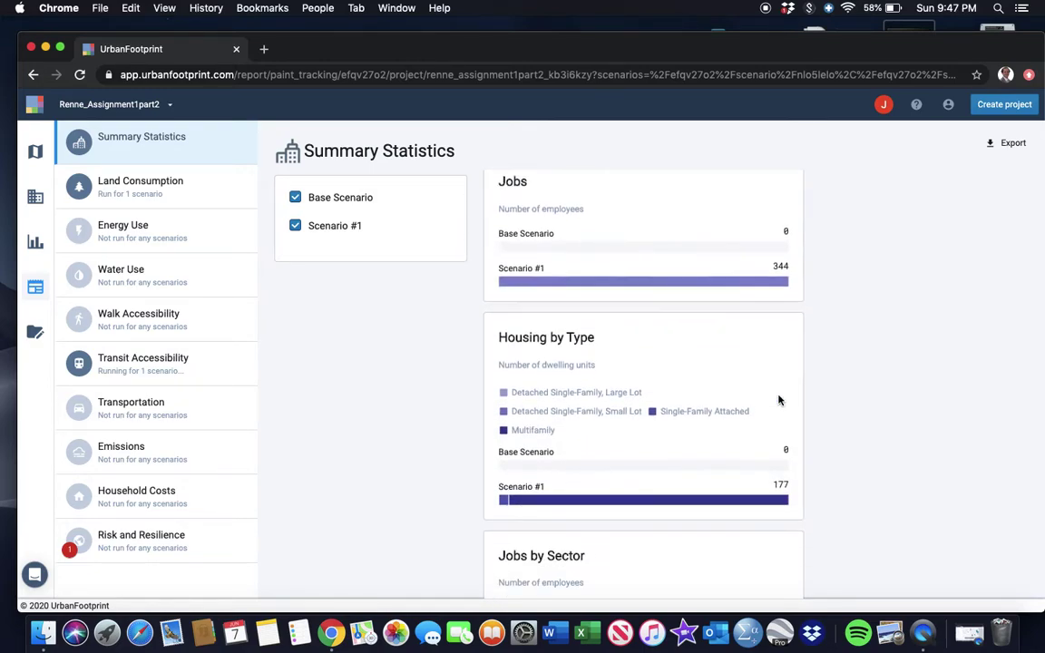
scroll(778, 400, down, 5)
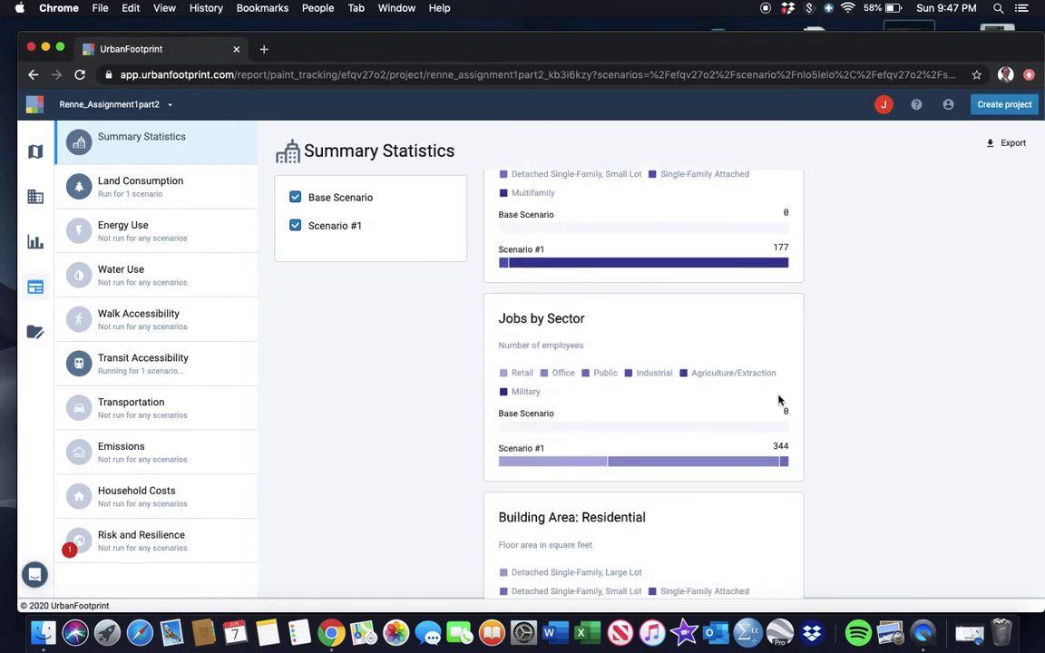
scroll(779, 400, down, 10)
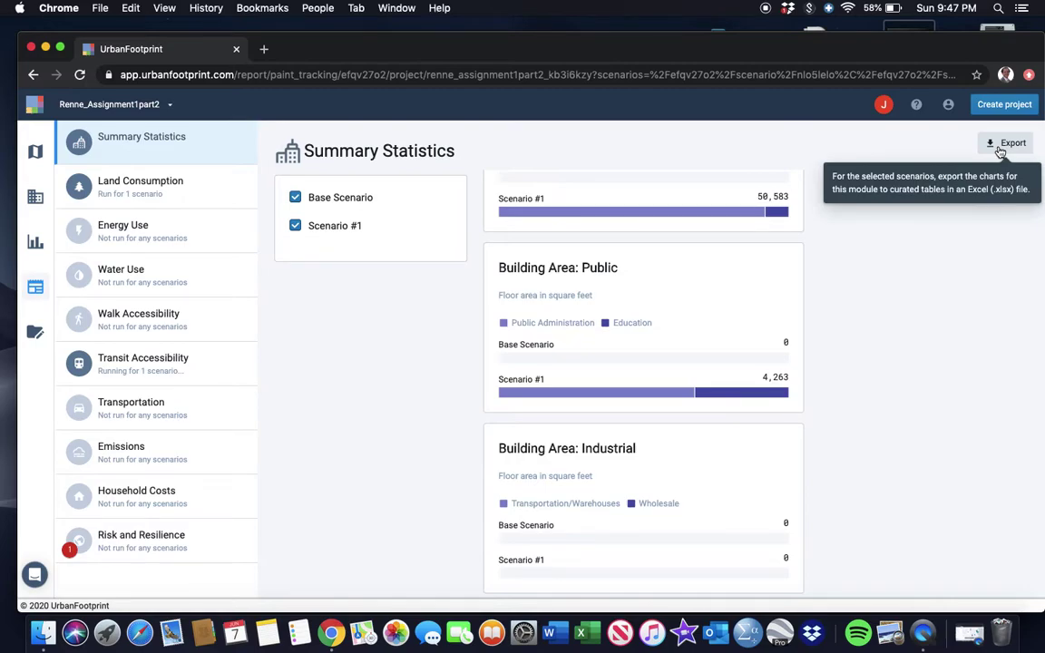
click(1007, 144)
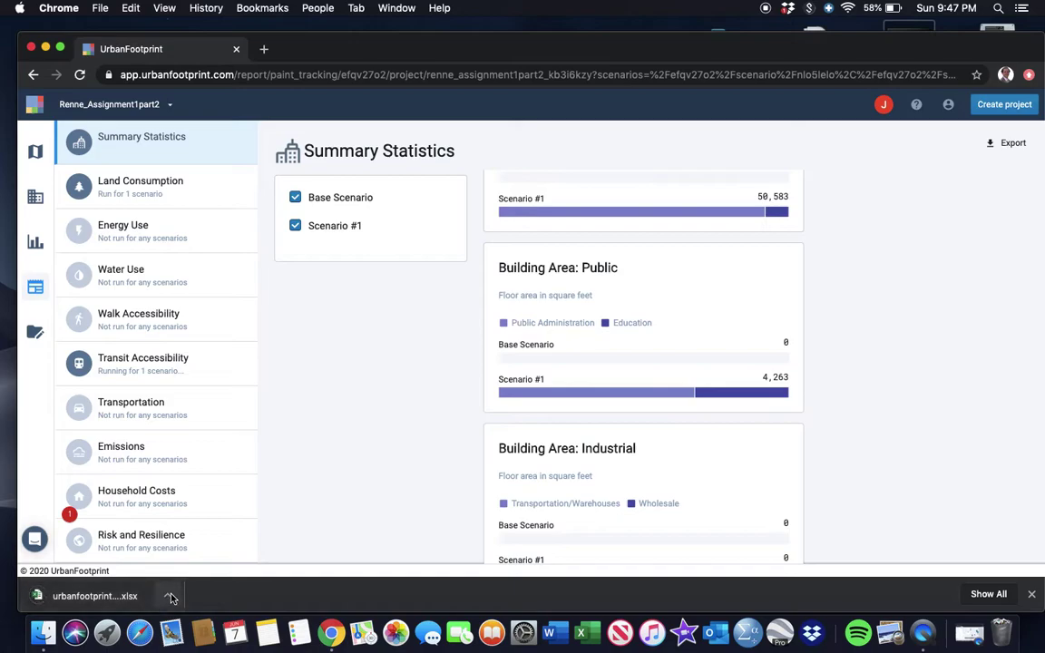
Step: Open the exported Summary Statistics workbook in Excel from Chrome's download shelf
click(169, 597)
click(199, 487)
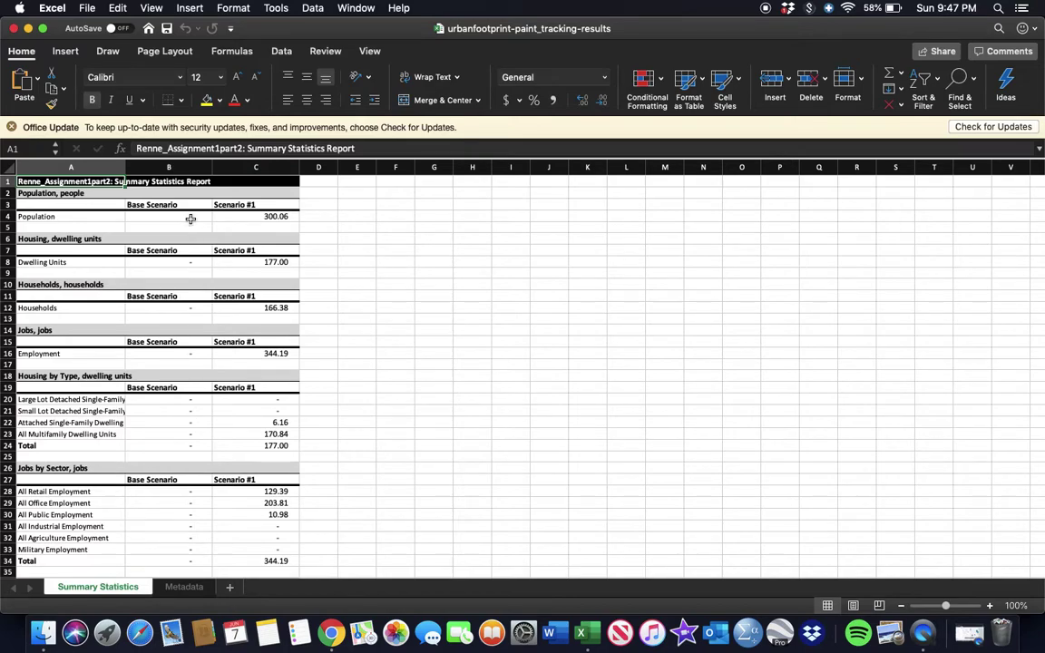
Step: Dismiss the Office update bar, scroll through the Summary Statistics sheet, and minimise Excel
click(11, 127)
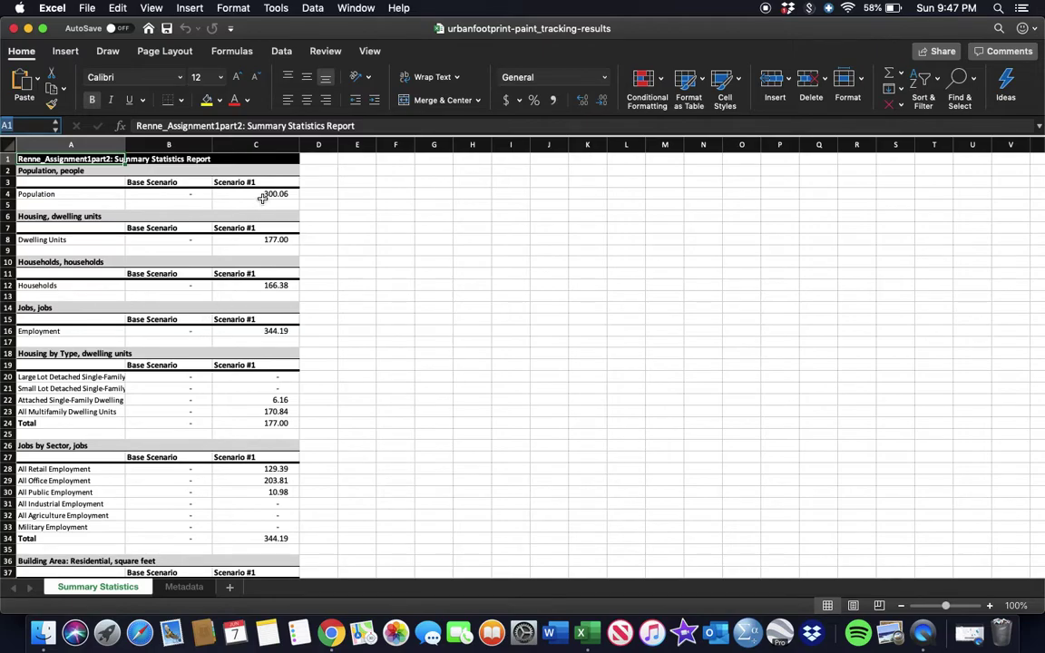
scroll(253, 387, down, 4)
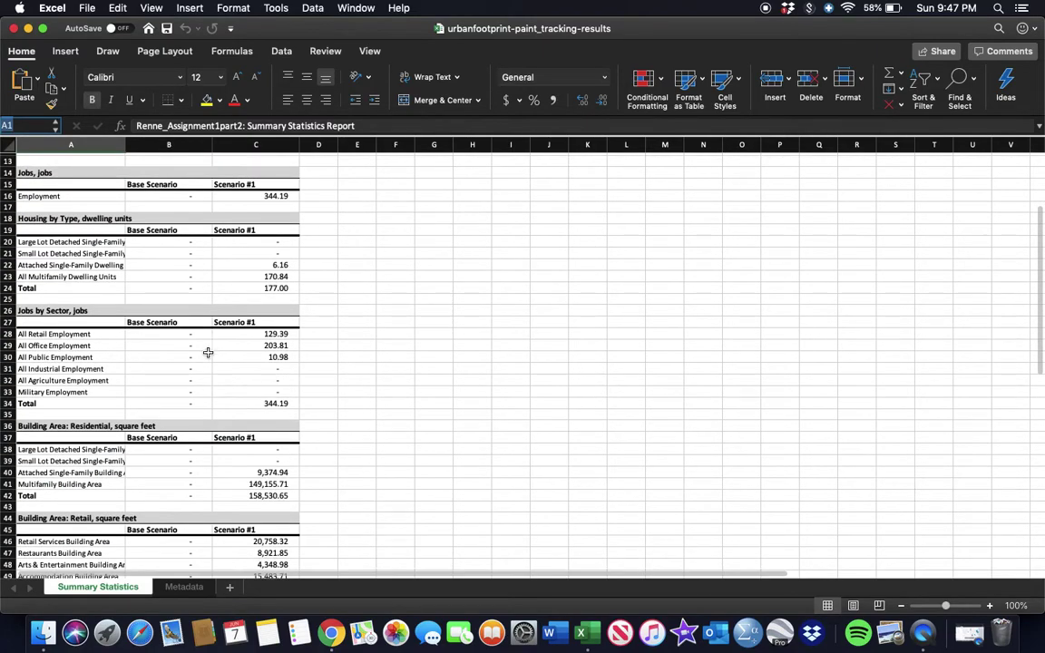
scroll(172, 331, down, 3)
scroll(186, 362, down, 6)
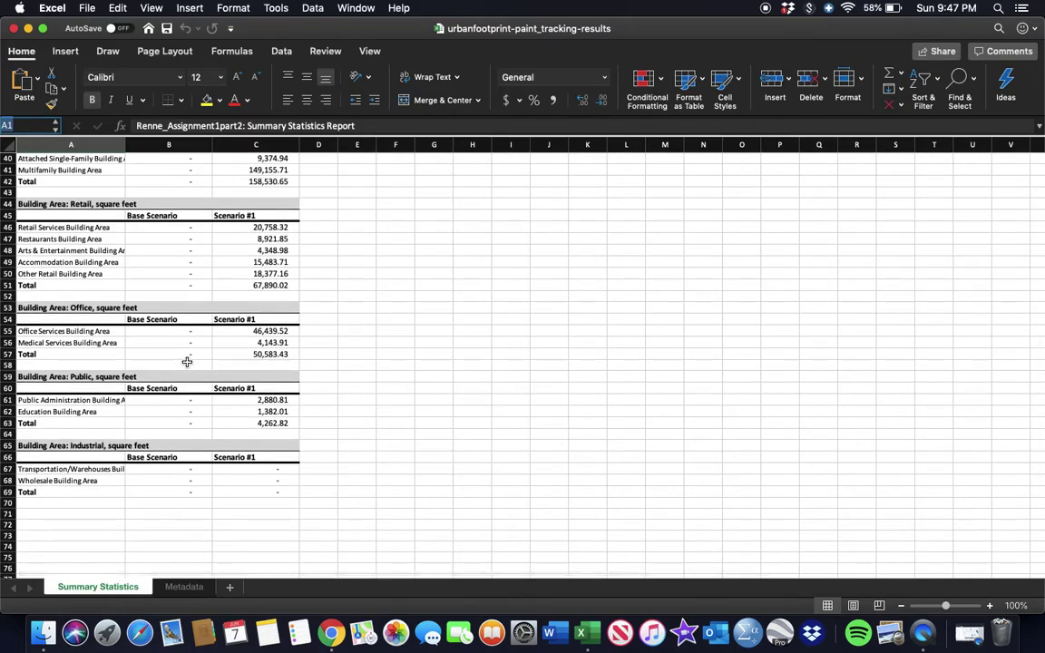
scroll(187, 361, up, 2)
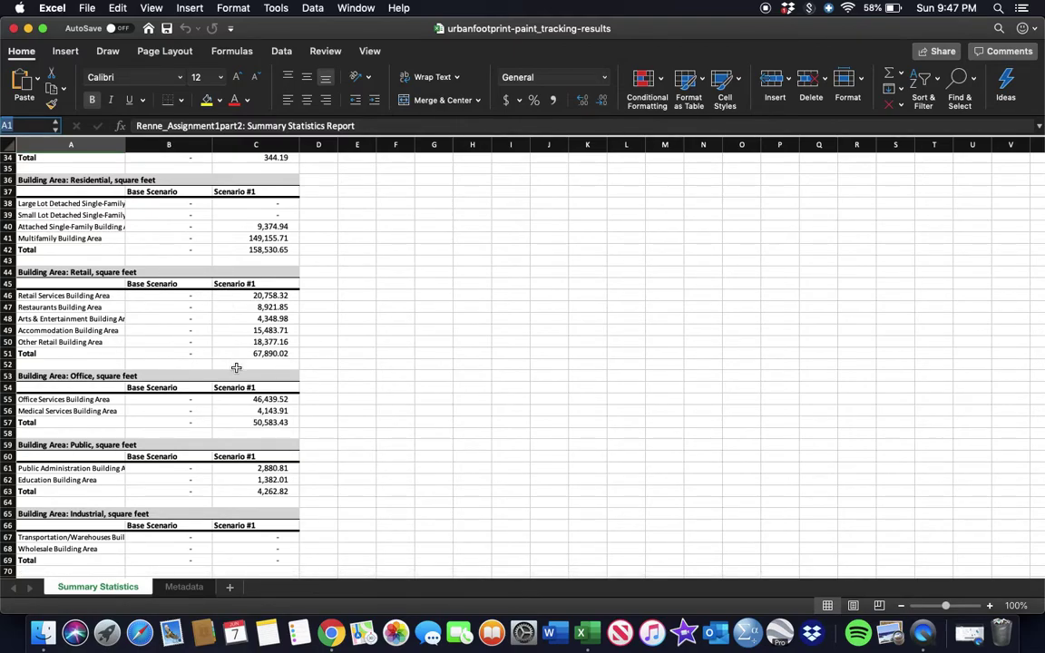
scroll(275, 373, up, 6)
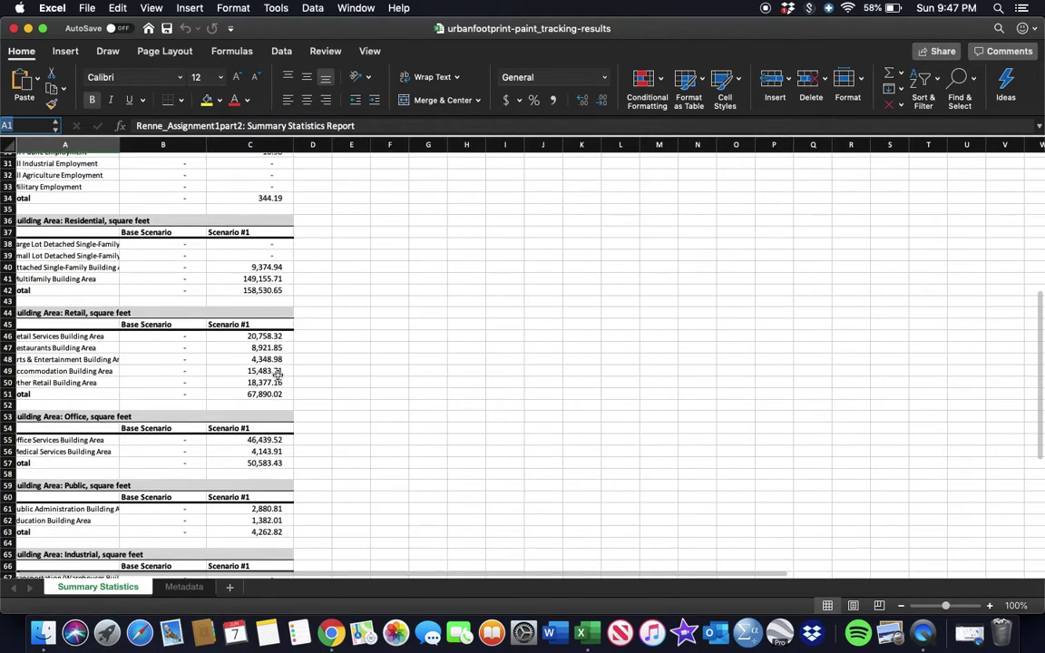
scroll(285, 392, up, 2)
scroll(285, 392, down, 8)
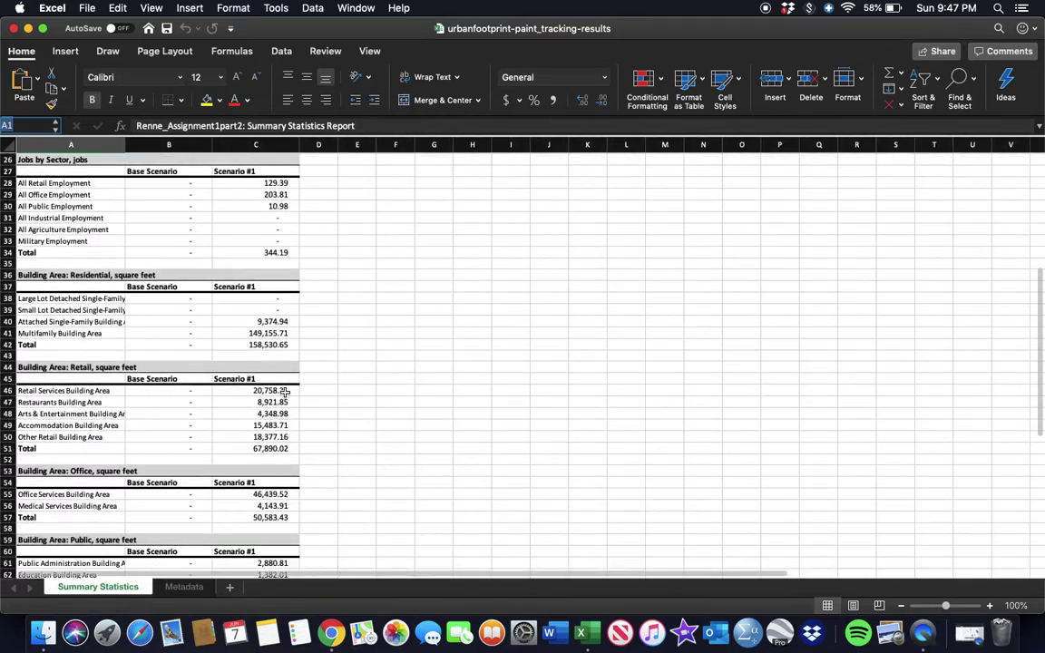
scroll(285, 392, down, 4)
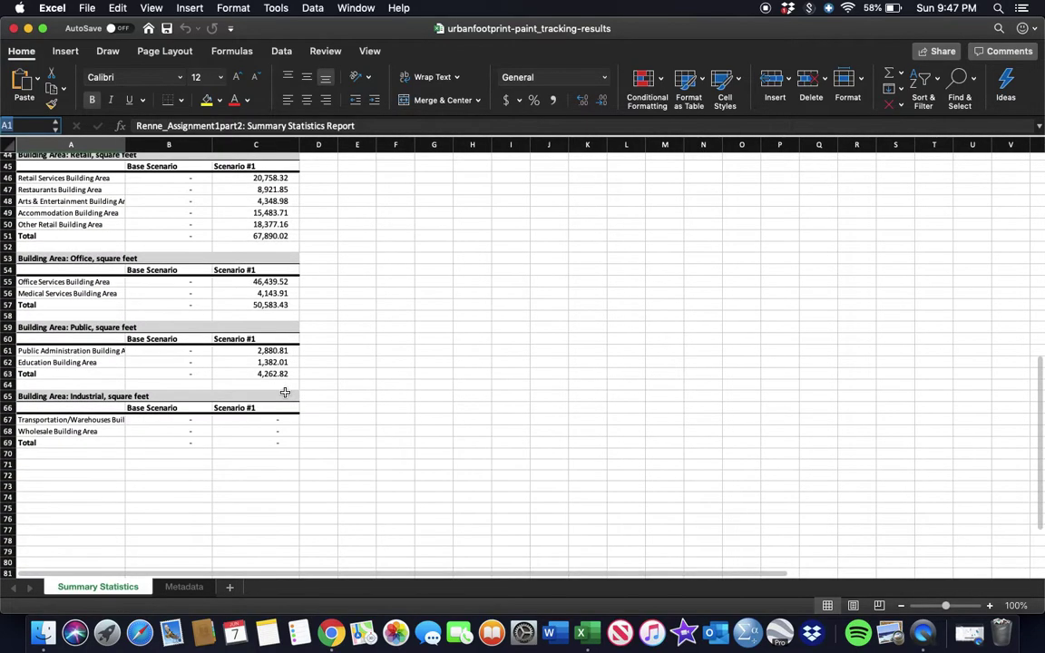
scroll(285, 392, up, 10)
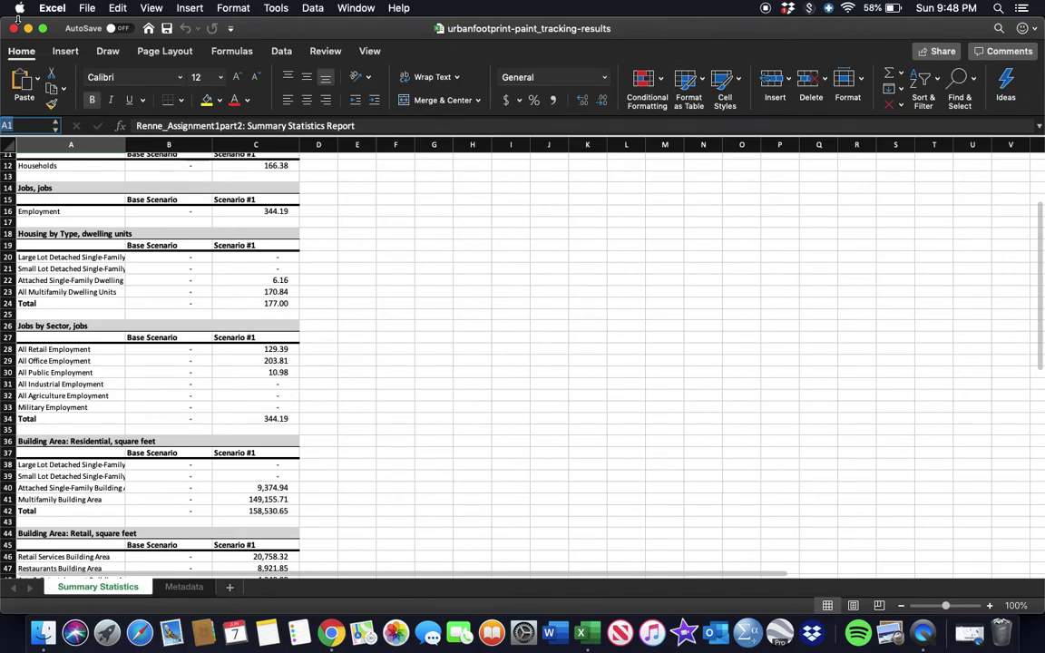
click(28, 28)
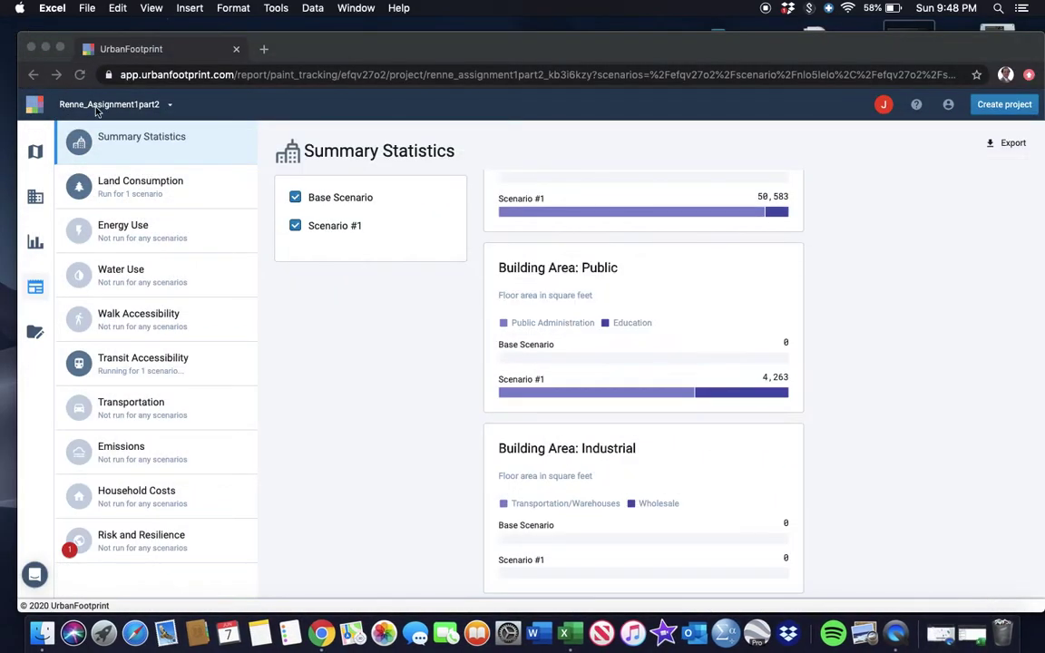
Step: Open the Land Consumption report, read its acre bars for Scenario #1, and export it to Excel
click(117, 182)
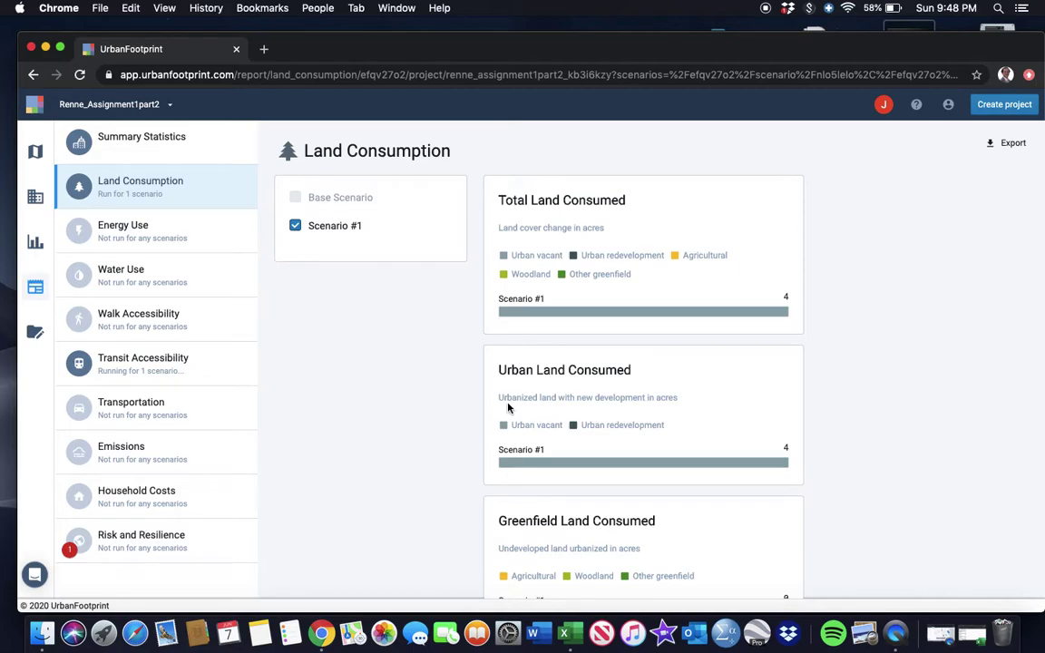
scroll(544, 372, down, 2)
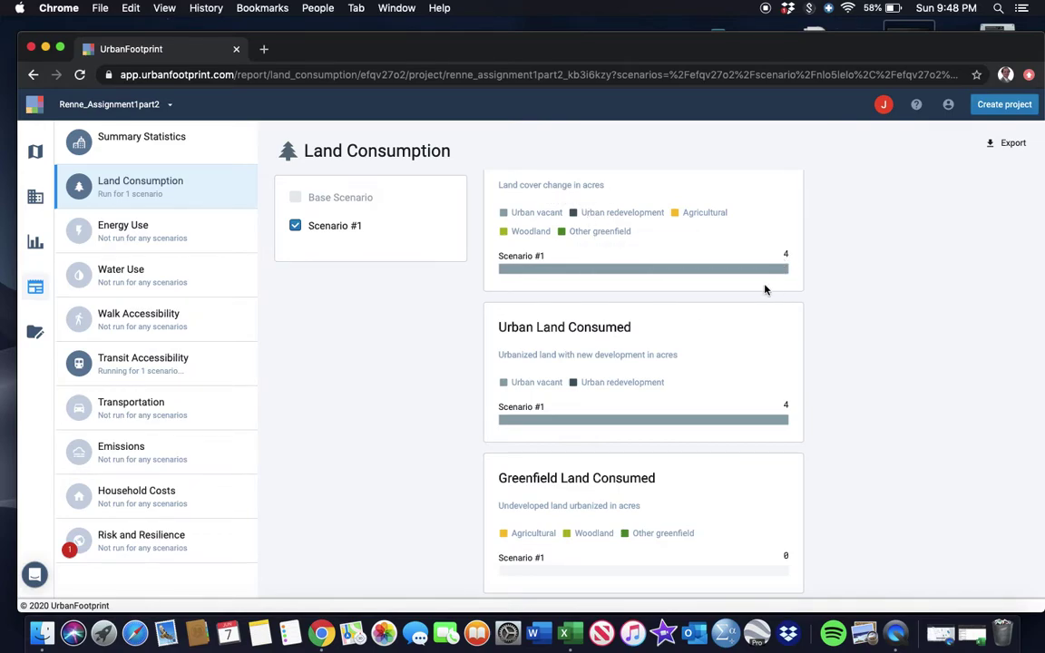
mouse_move(715, 270)
mouse_move(789, 574)
mouse_move(608, 421)
click(1009, 144)
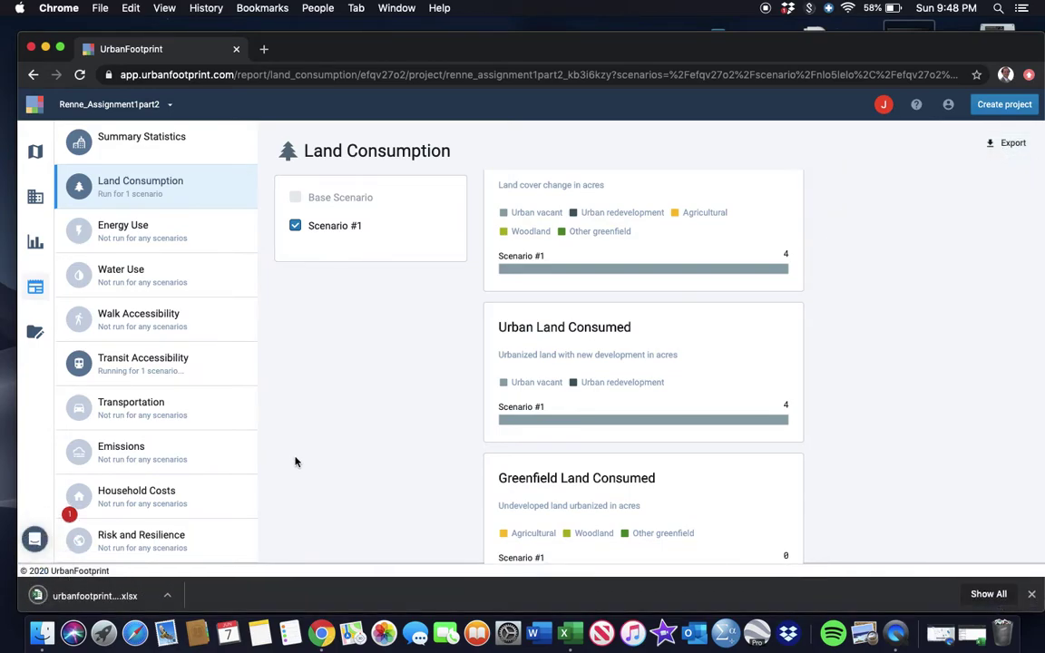
Step: Open the downloaded land consumption workbook showing 3.69 urban vacant acres, then return to the browser
click(156, 596)
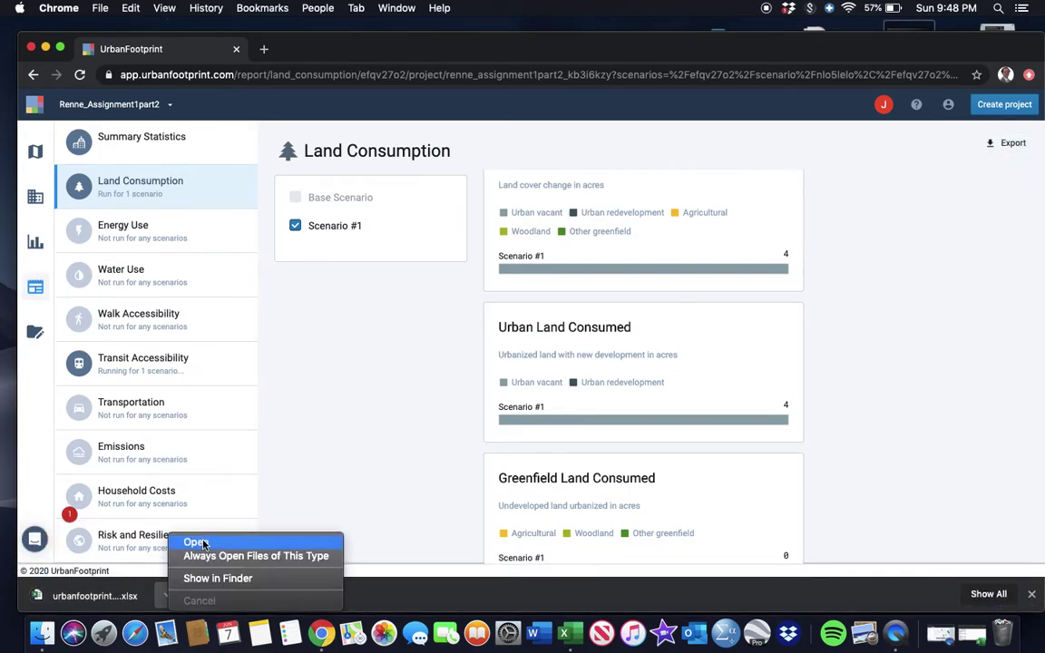
click(204, 544)
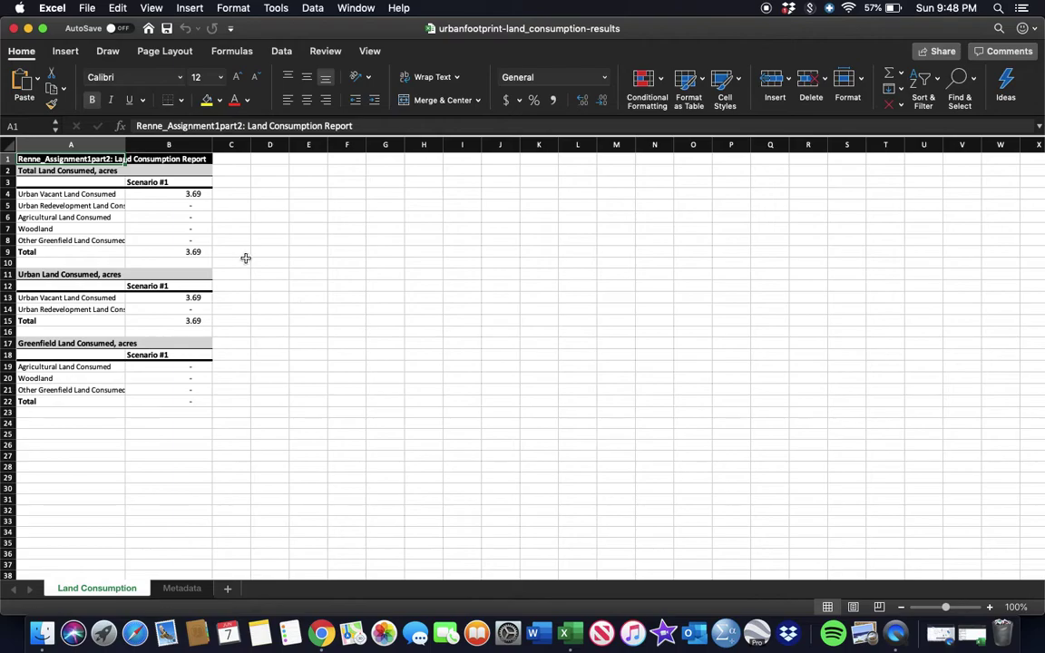
scroll(247, 261, right, 1)
scroll(246, 262, left, 1)
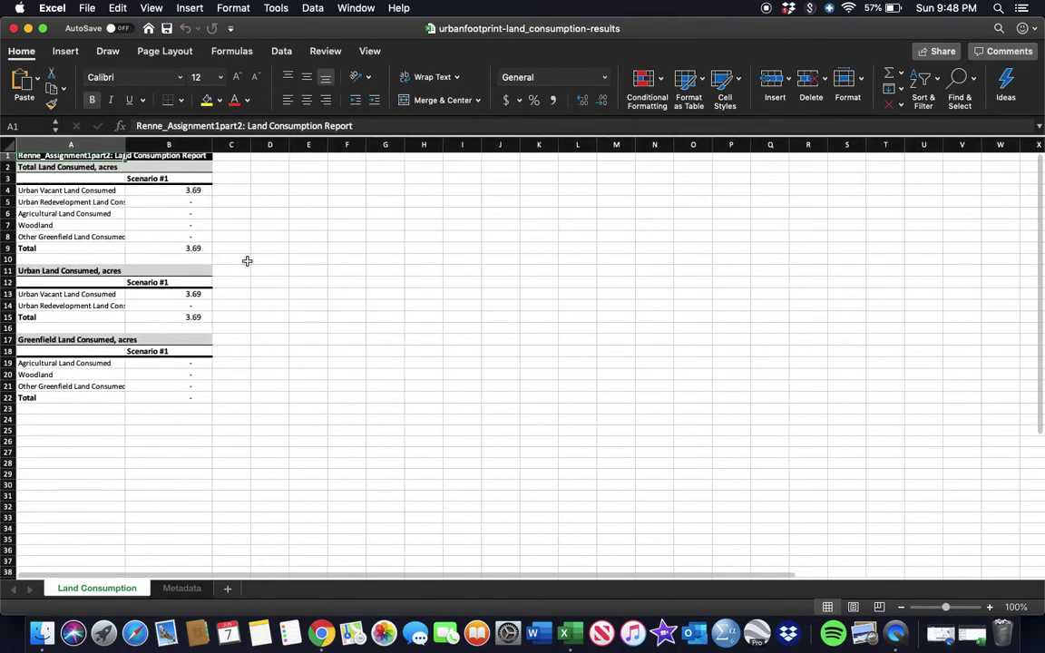
scroll(247, 261, right, 1)
scroll(247, 262, left, 1)
scroll(247, 261, down, 1)
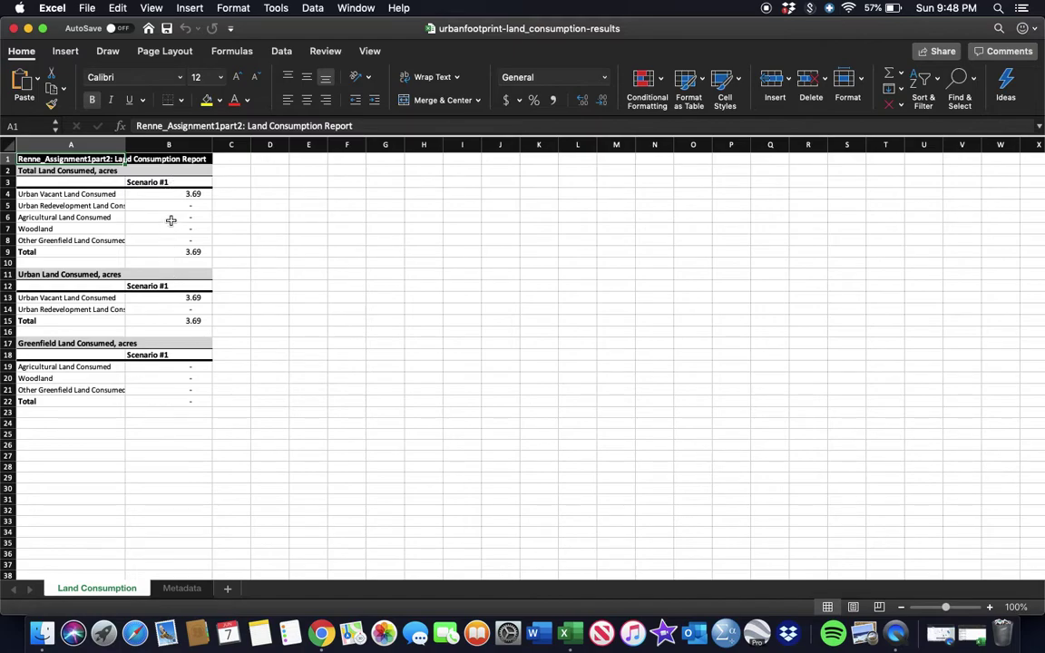
click(321, 633)
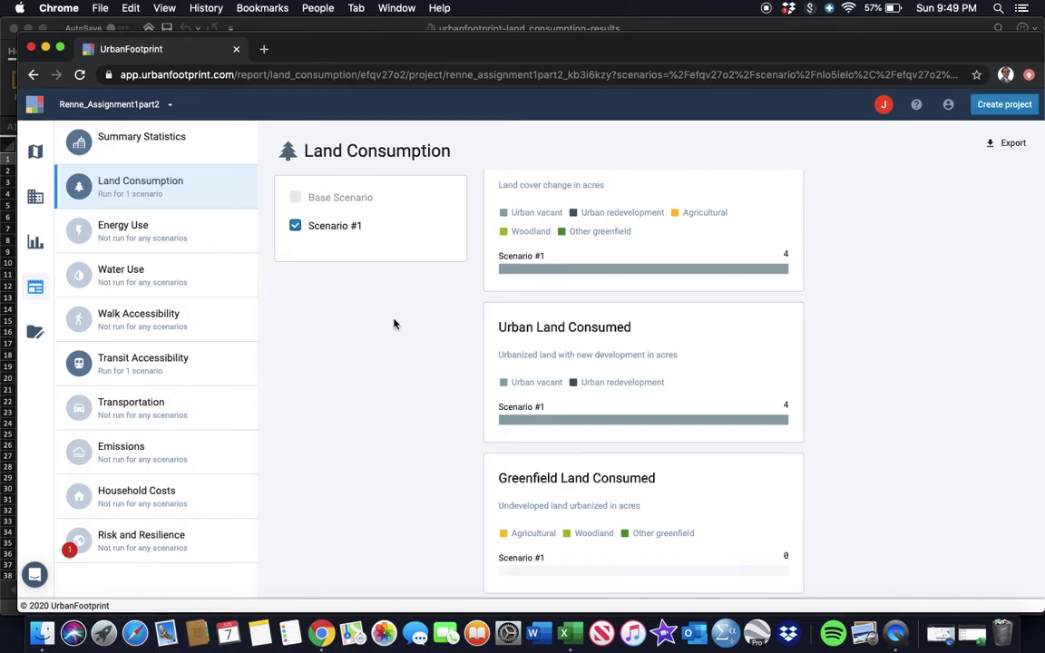
Step: Open the Transit Accessibility report and scroll through its parks, schools, hospitals, retail and employment charts
mouse_move(346, 196)
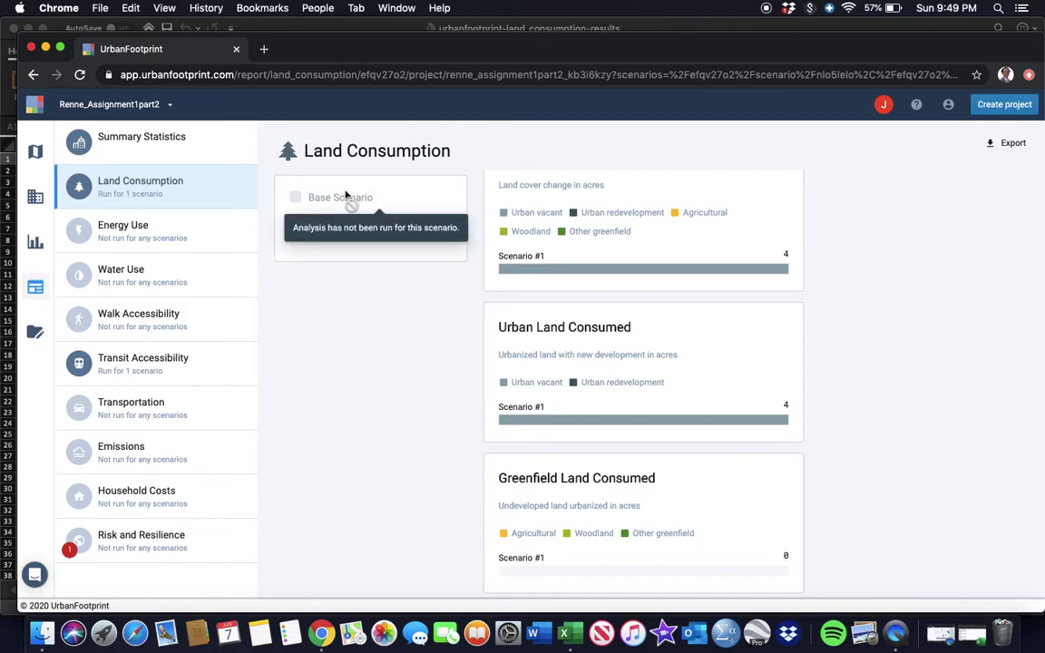
click(154, 364)
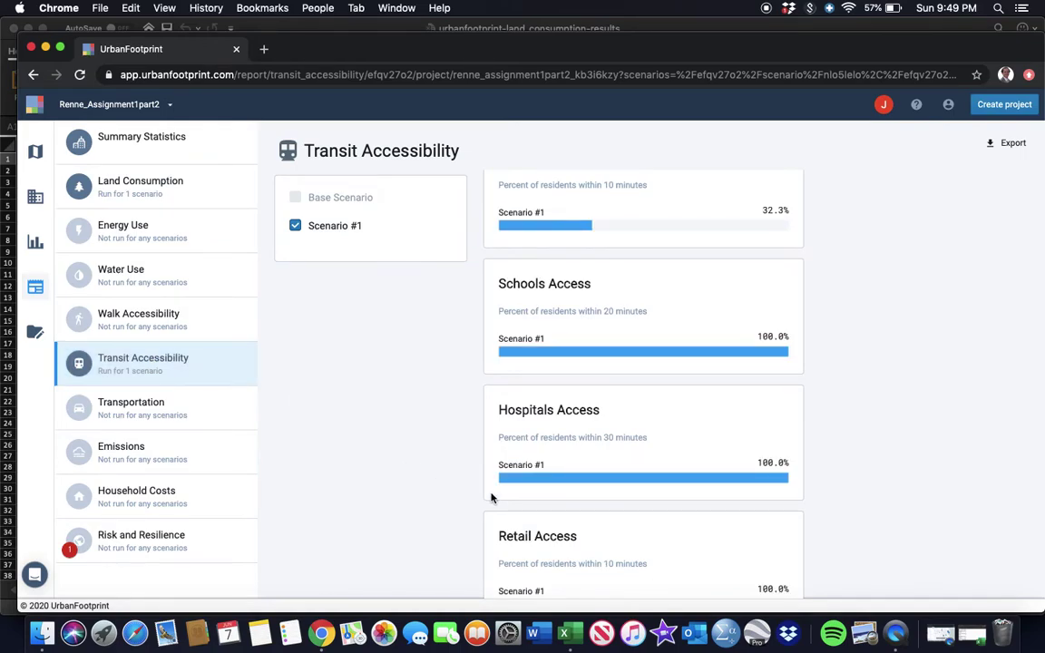
scroll(490, 435, up, 2)
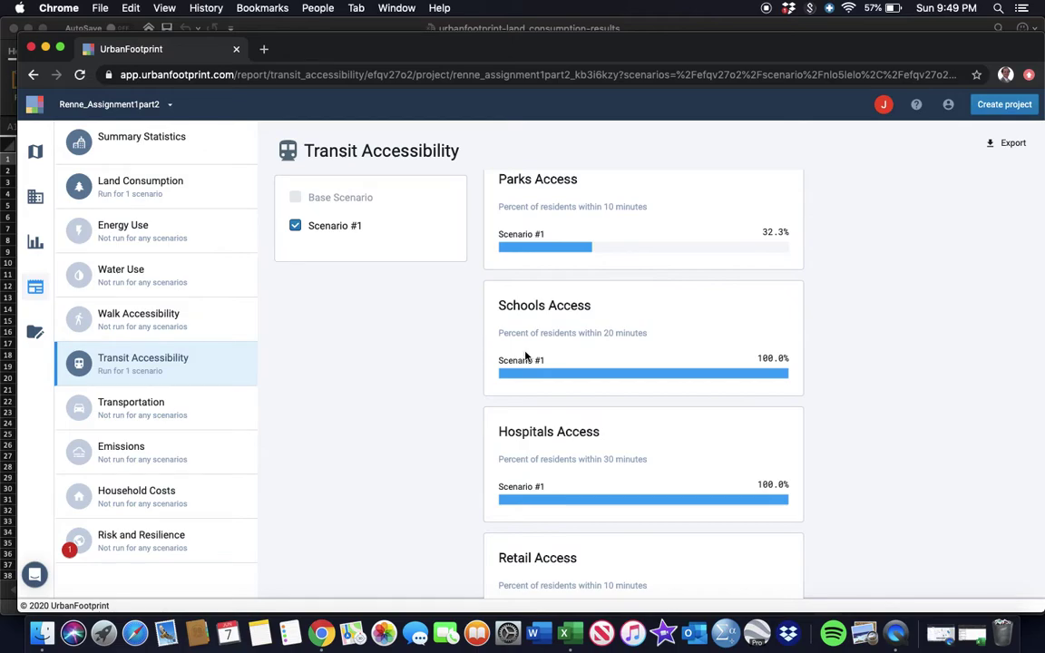
scroll(526, 356, down, 1)
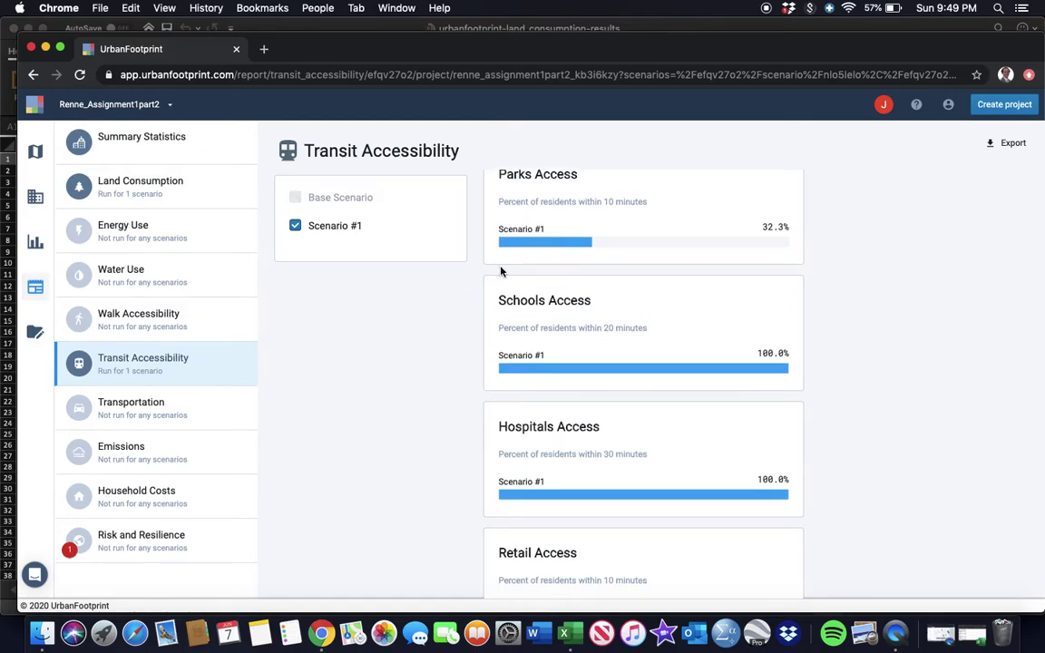
scroll(555, 258, up, 2)
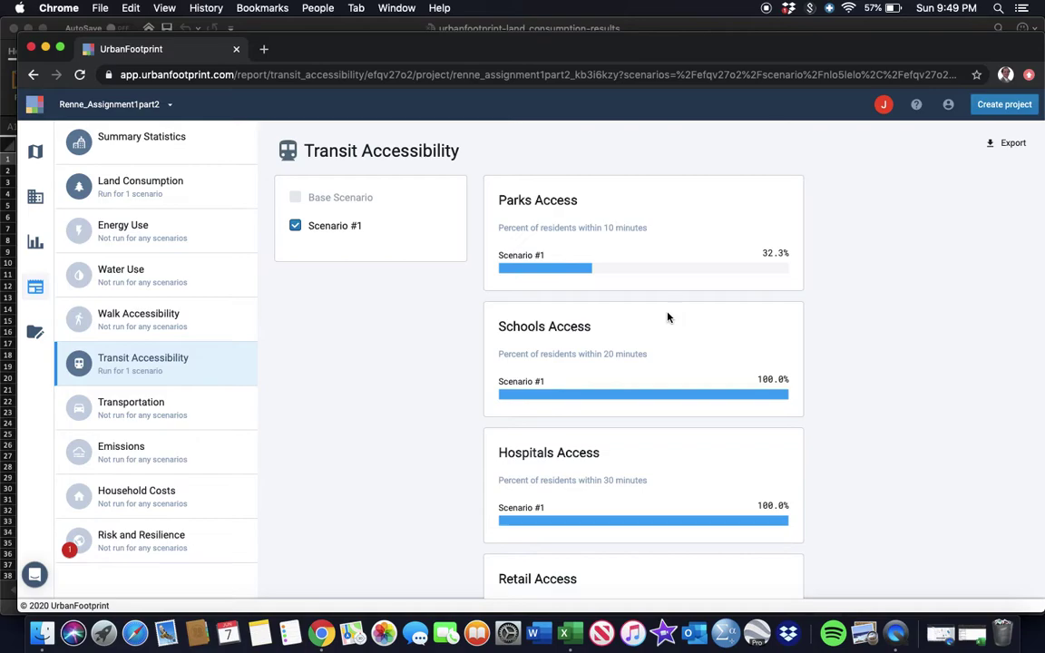
scroll(668, 317, down, 3)
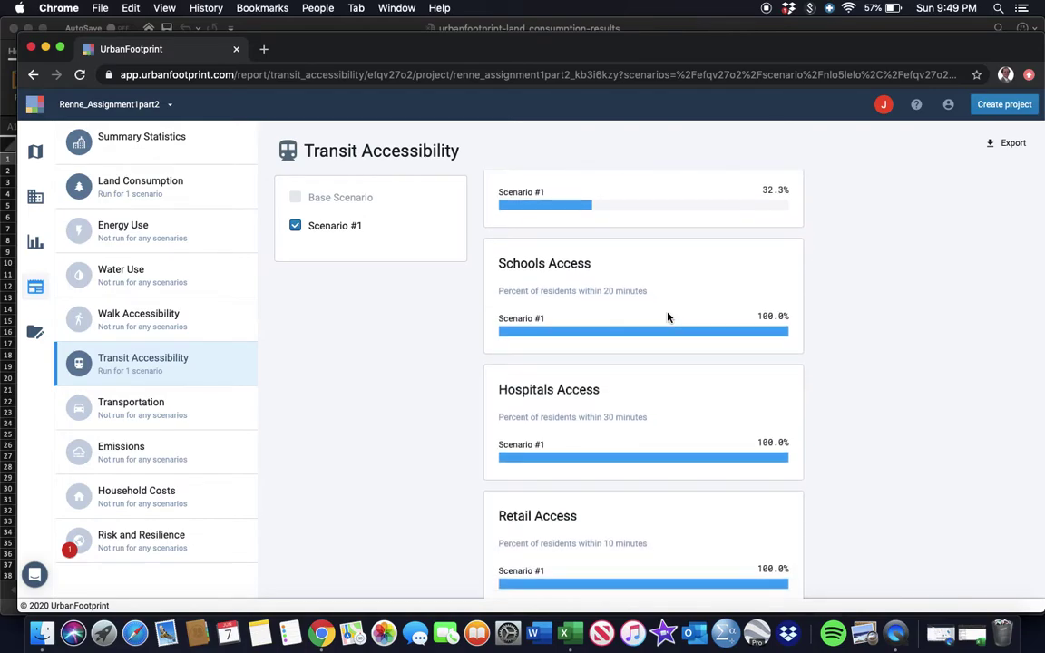
scroll(668, 317, down, 10)
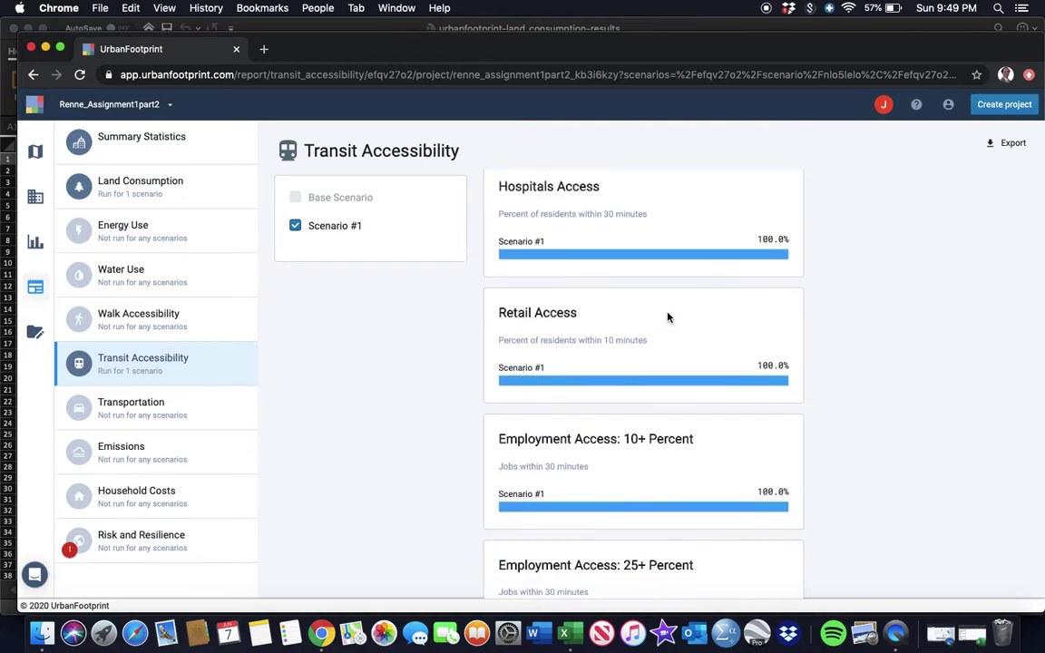
scroll(668, 317, down, 1)
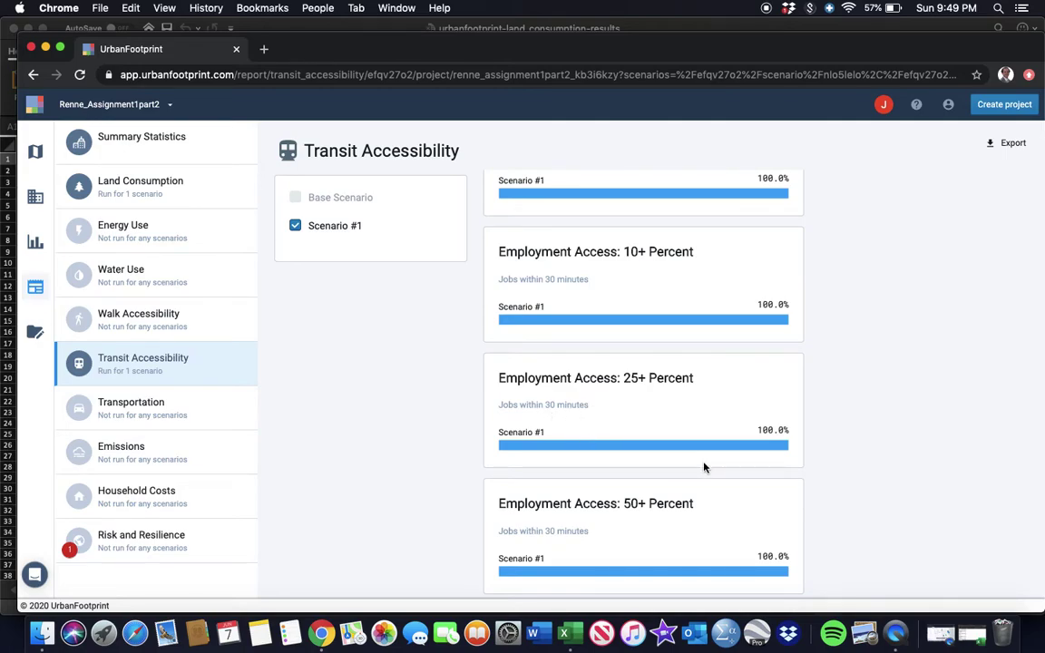
scroll(704, 467, up, 6)
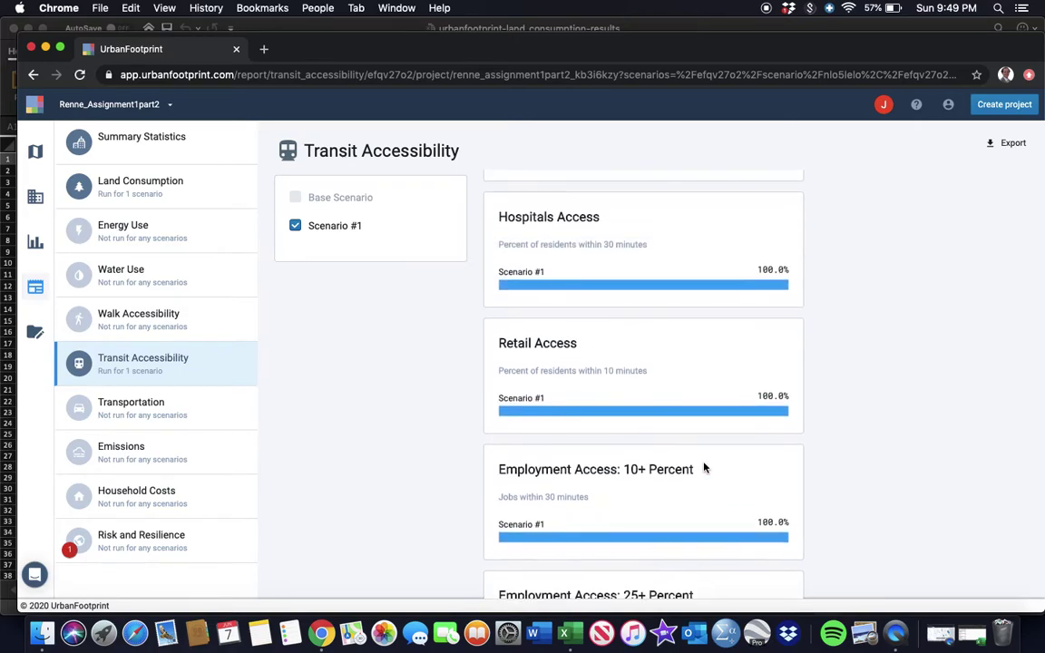
scroll(704, 467, up, 6)
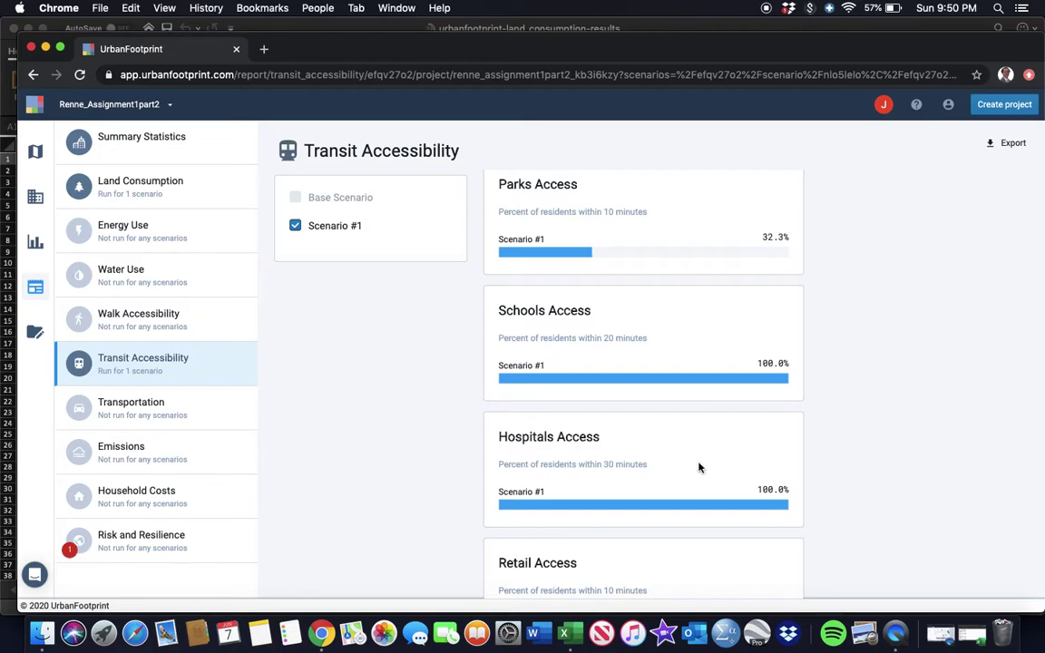
scroll(659, 460, down, 1)
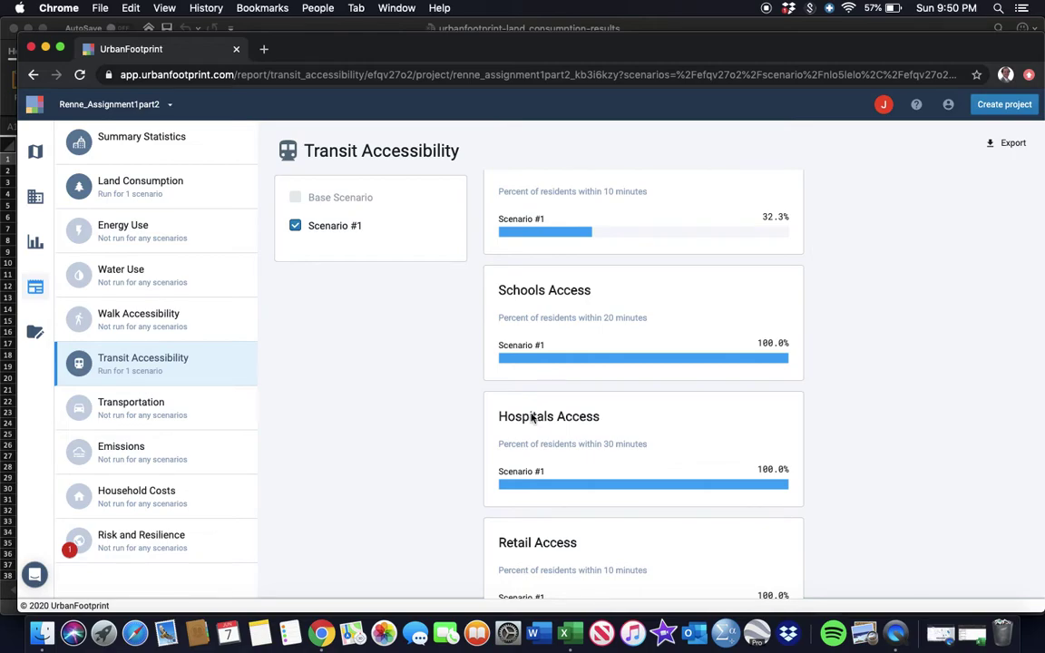
click(190, 150)
Step: Scroll the Summary Statistics report, return to Land Consumption, and bring the land consumption workbook forward
scroll(608, 454, down, 2)
scroll(608, 454, down, 2)
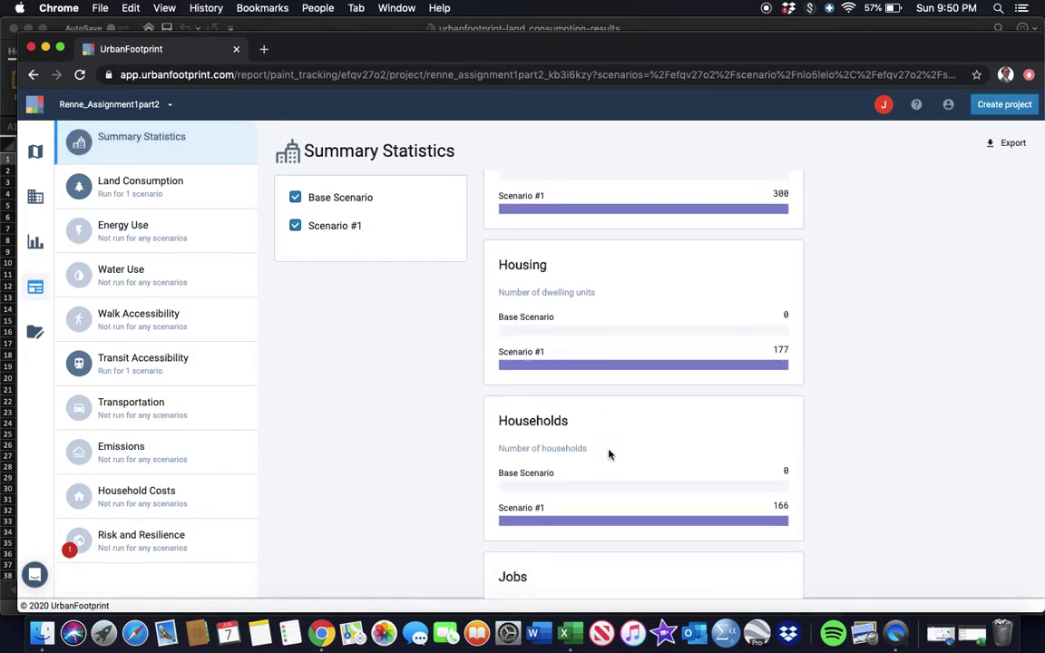
scroll(609, 454, down, 5)
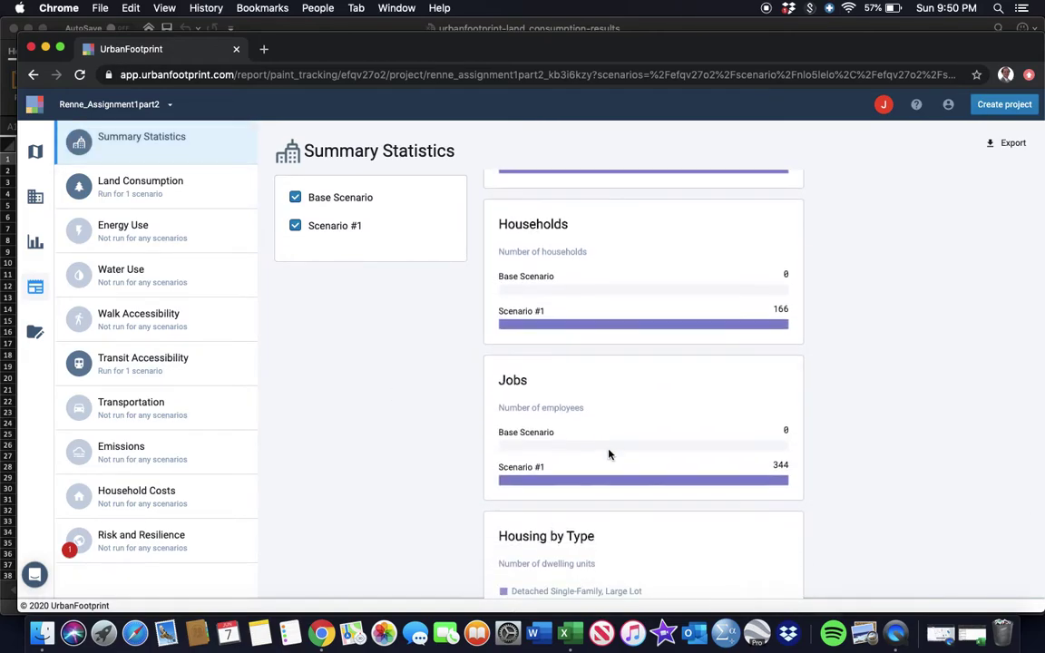
scroll(608, 455, up, 7)
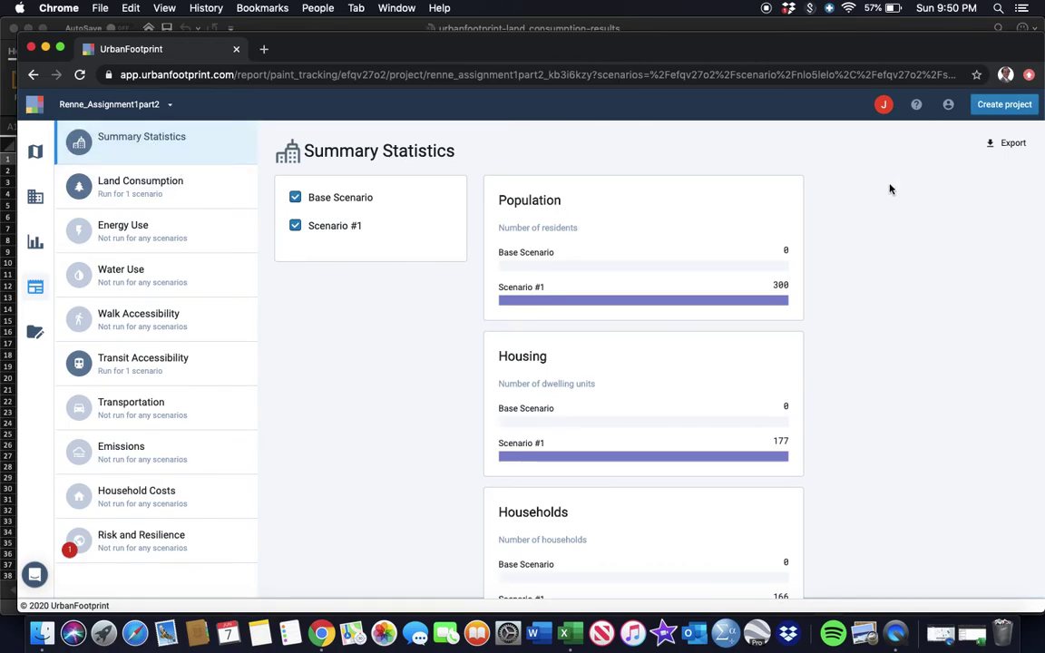
click(168, 181)
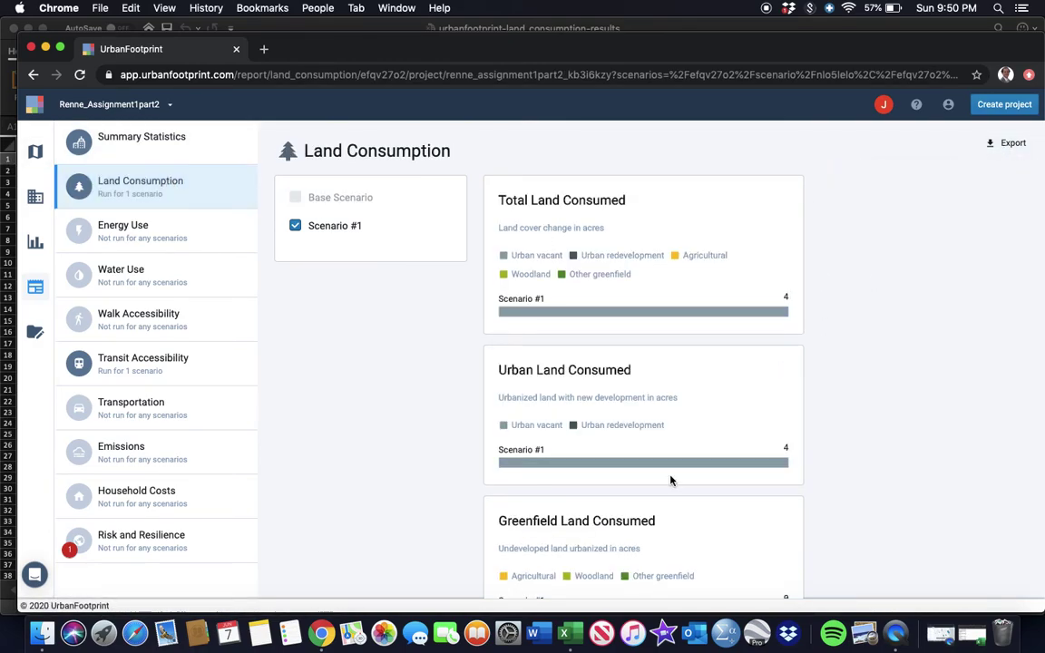
click(567, 633)
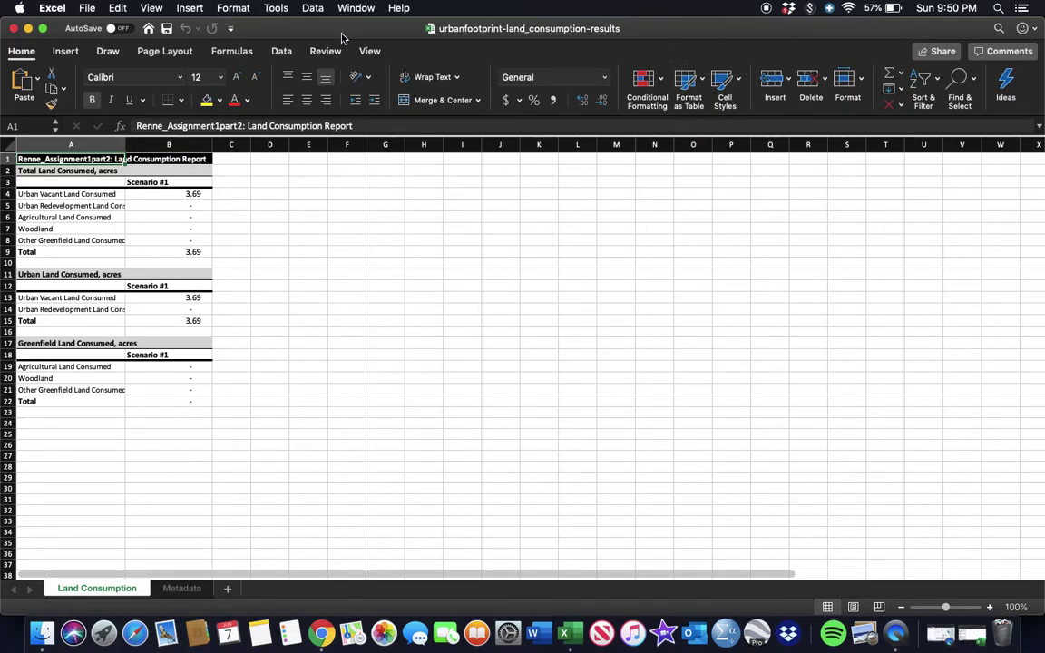
Step: Switch Excel to the urbanfootprint-paint_tracking-results workbook and scroll its Summary Statistics sheet to the top
mouse_move(345, 26)
mouse_down()
mouse_move(352, 309)
mouse_move(369, 66)
mouse_move(359, 40)
mouse_up()
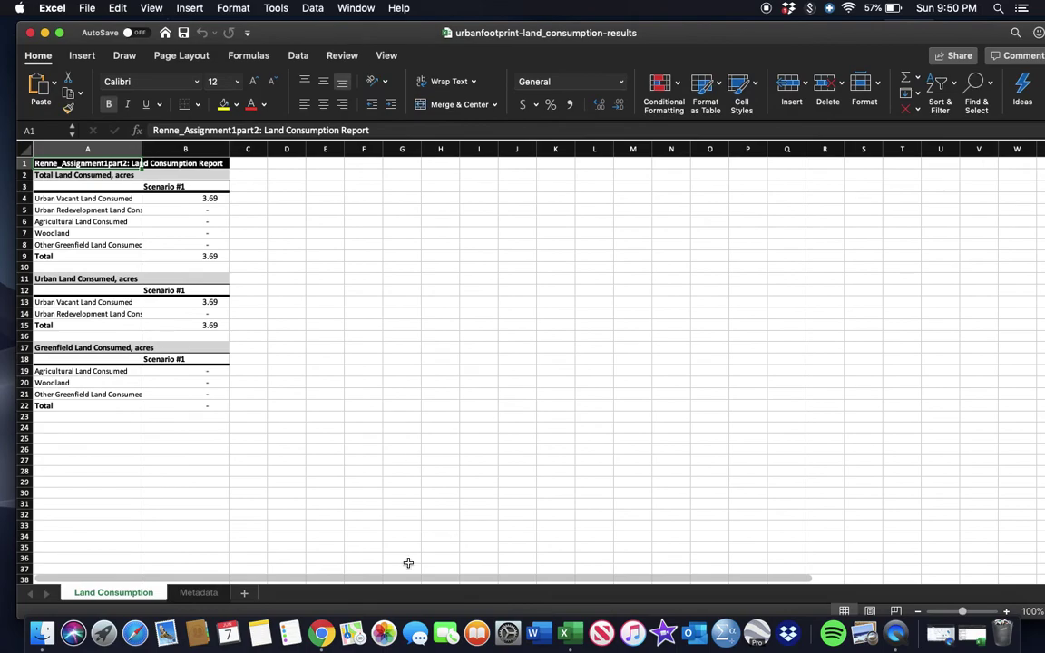
right_click(569, 636)
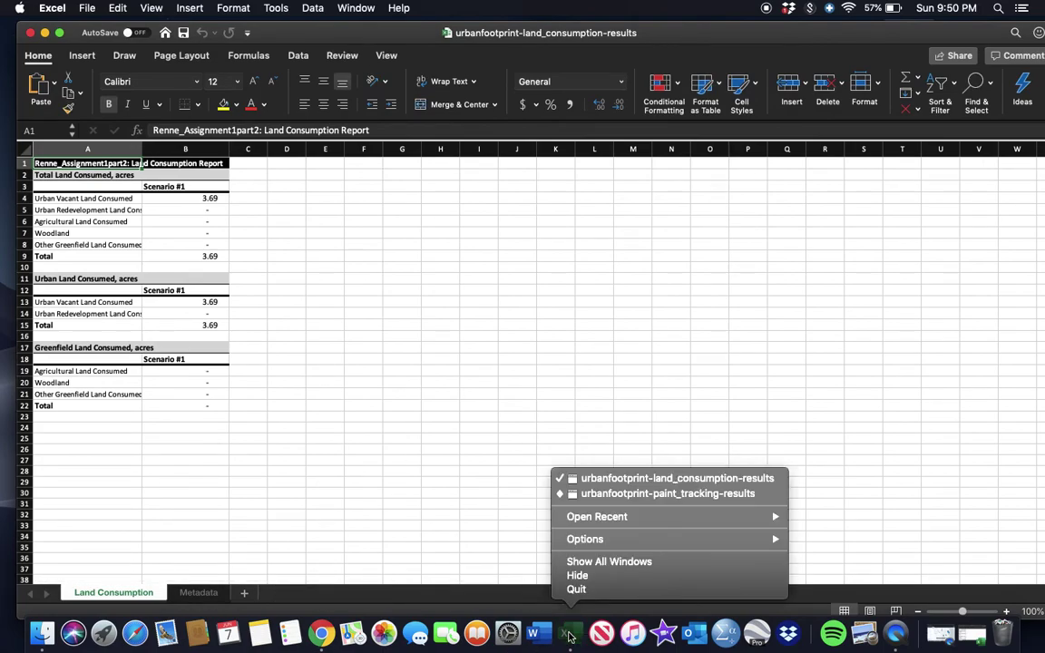
click(627, 493)
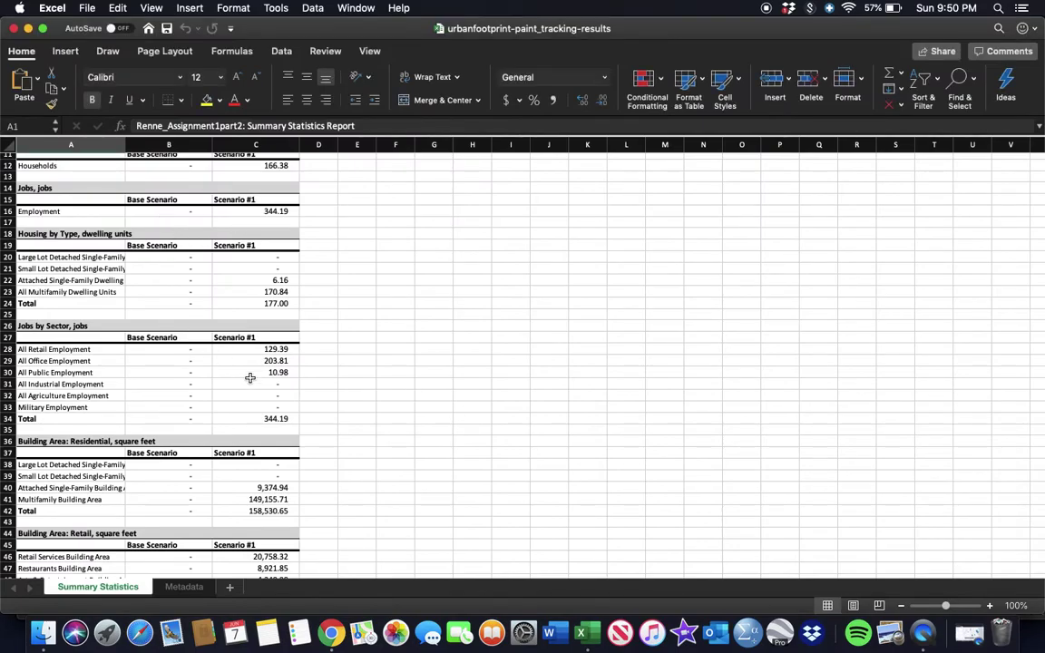
scroll(249, 378, up, 5)
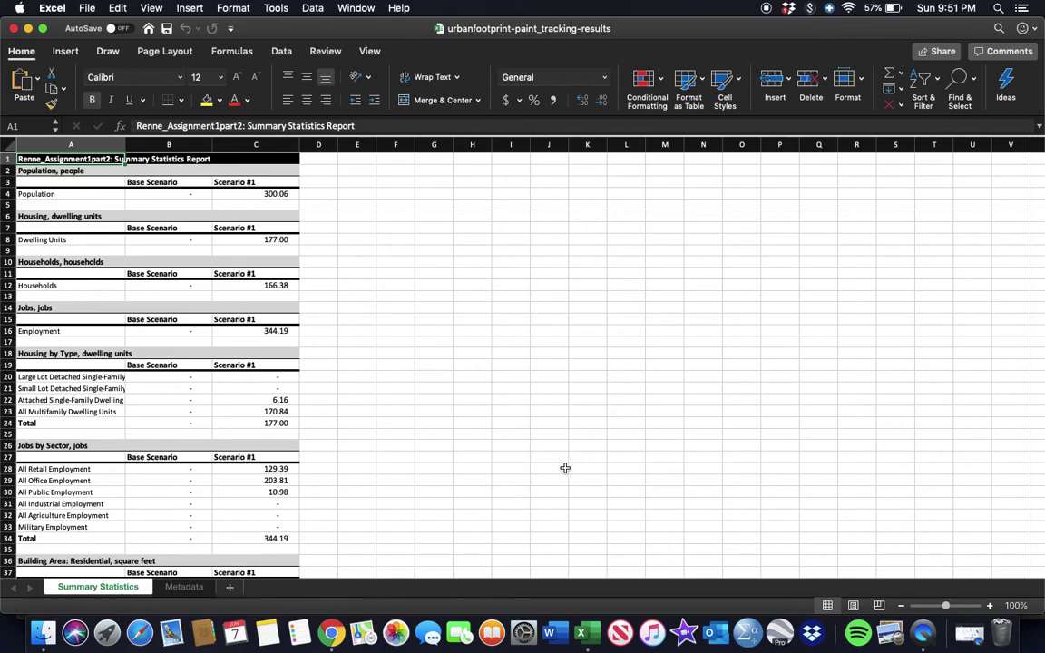
right_click(924, 637)
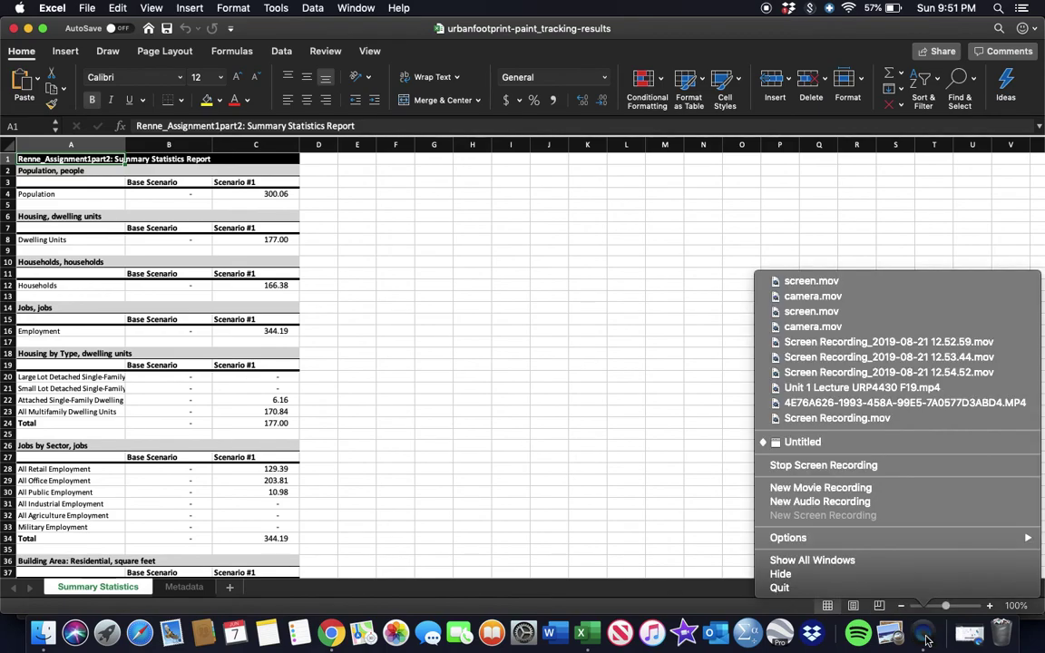